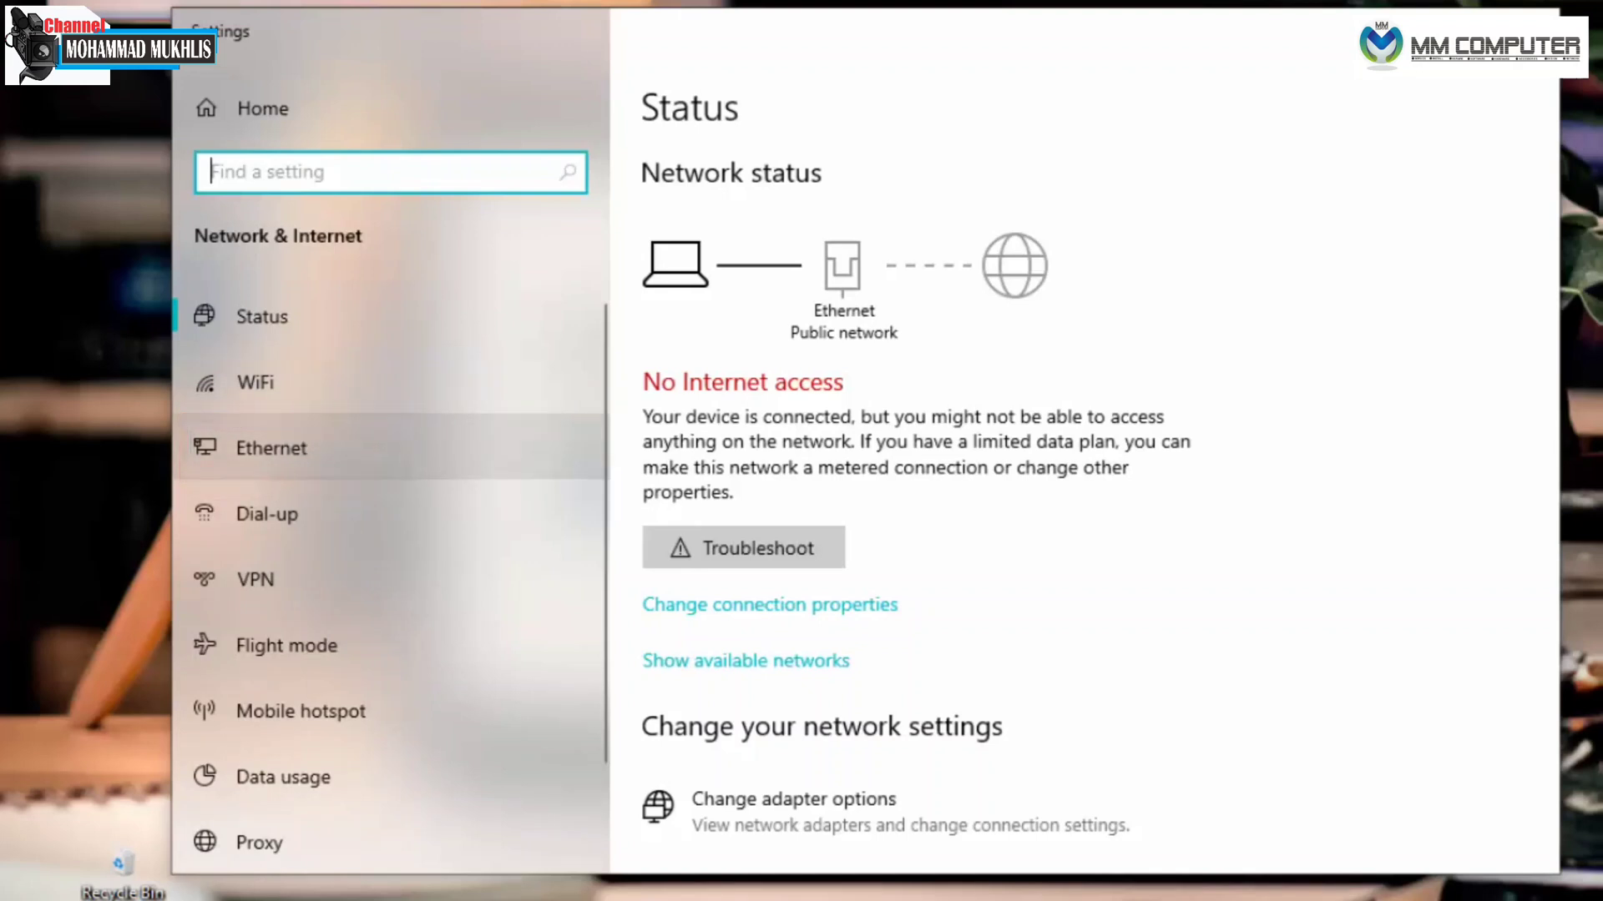
- From Ethernet settings, open Network and Sharing Centre for the unidentified network
left_click(271, 448)
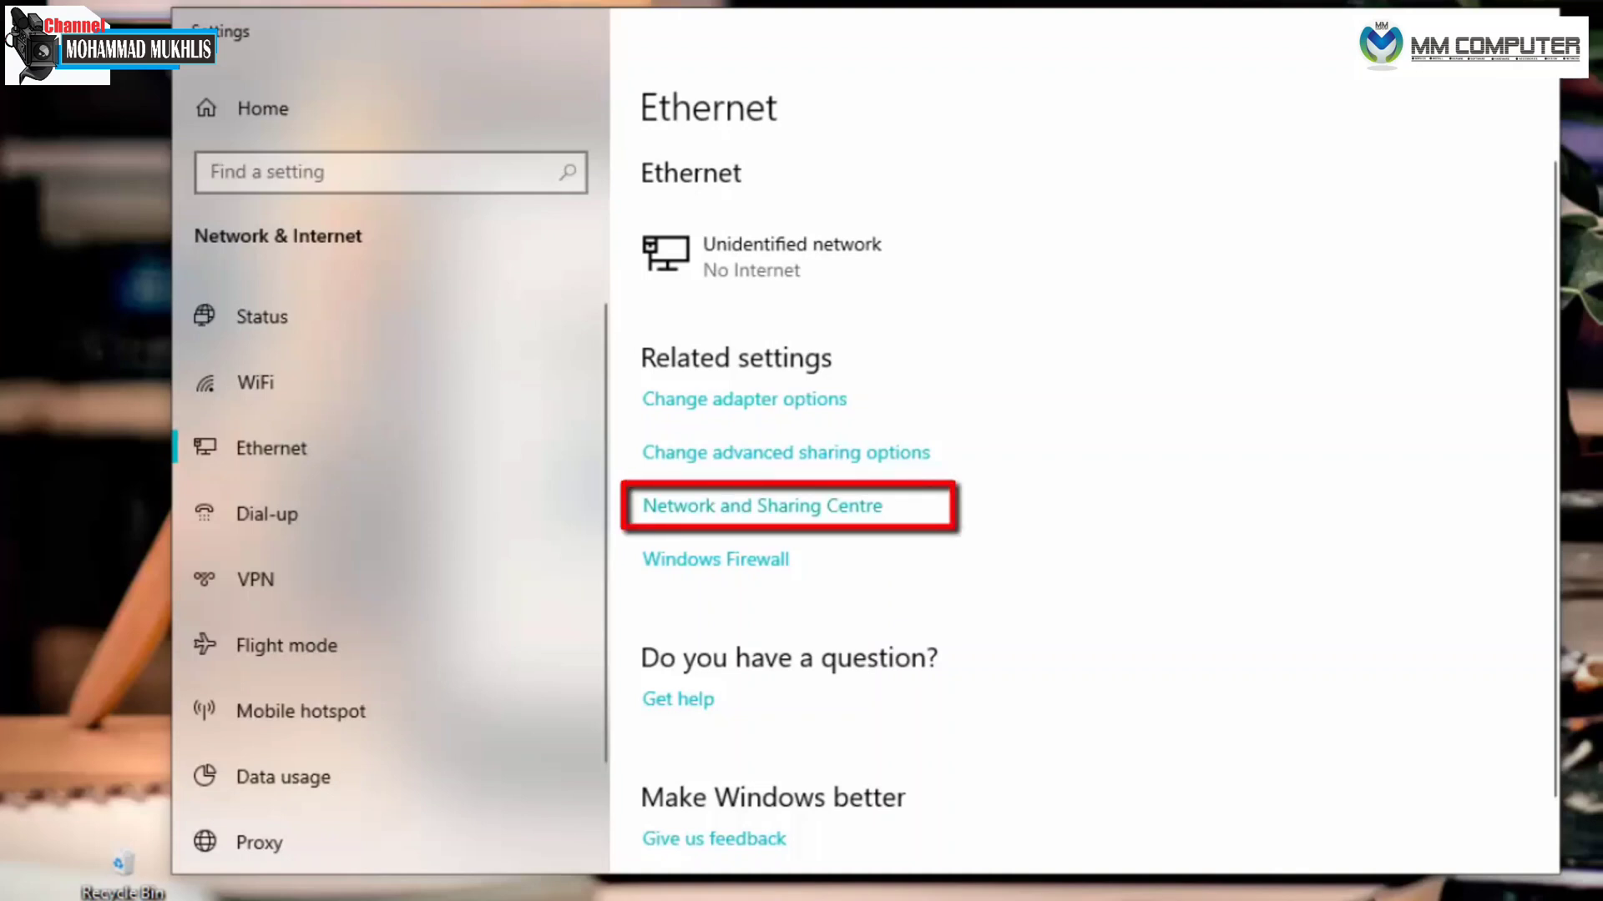
left_click(762, 507)
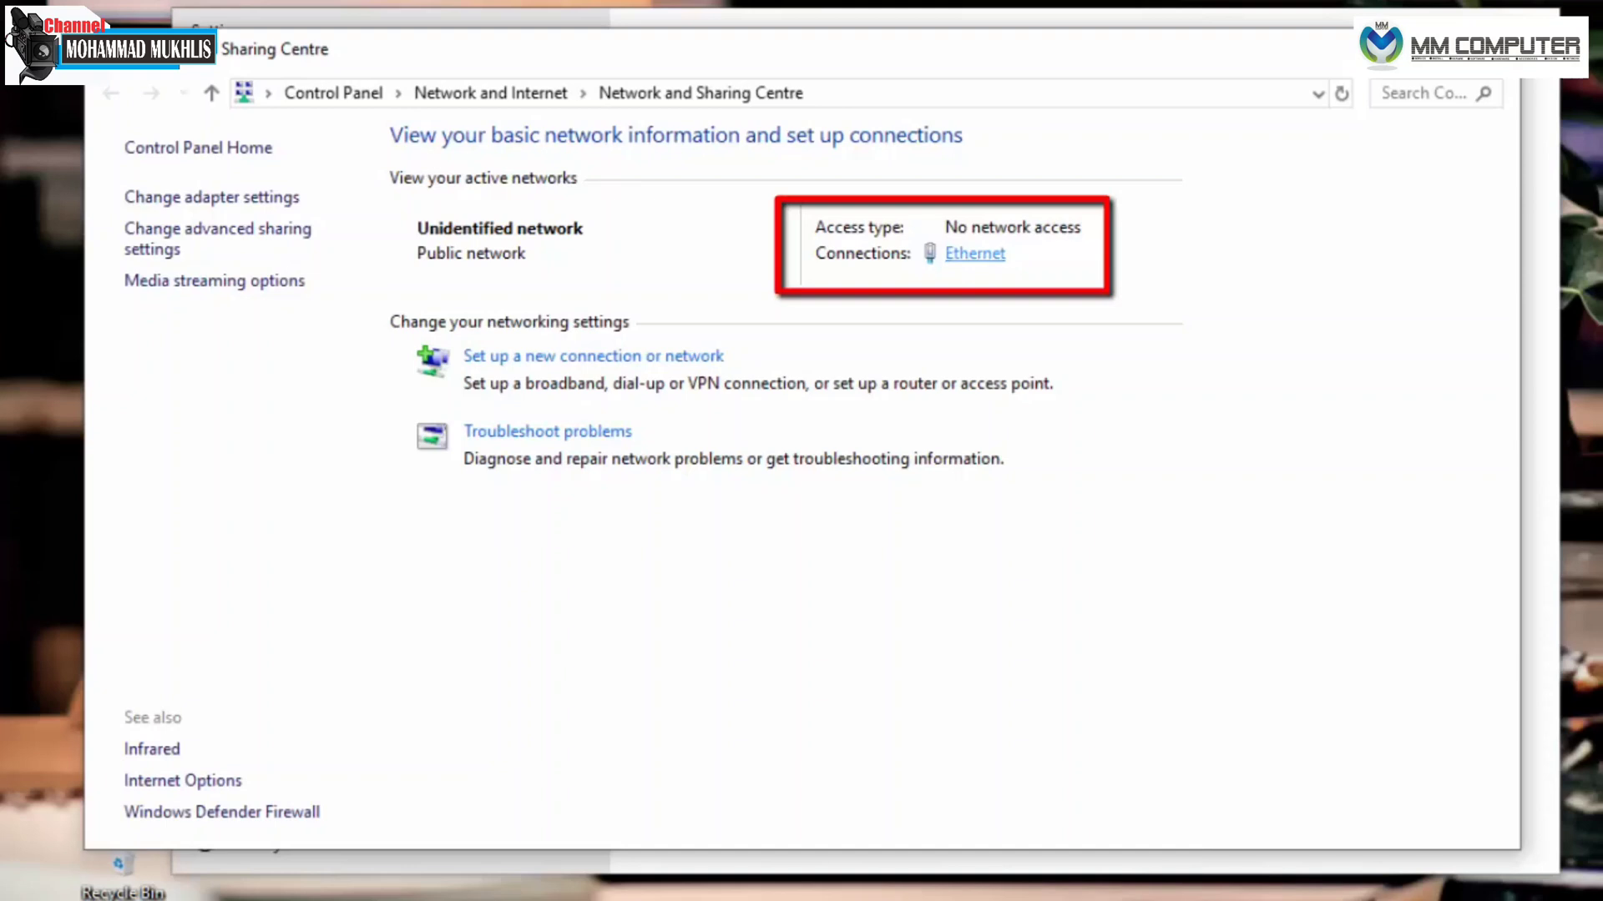
- Open the Ethernet adapter's TCP/IPv4 Properties, showing static 192.168.0.1 / 255.255.255.0
left_click(975, 254)
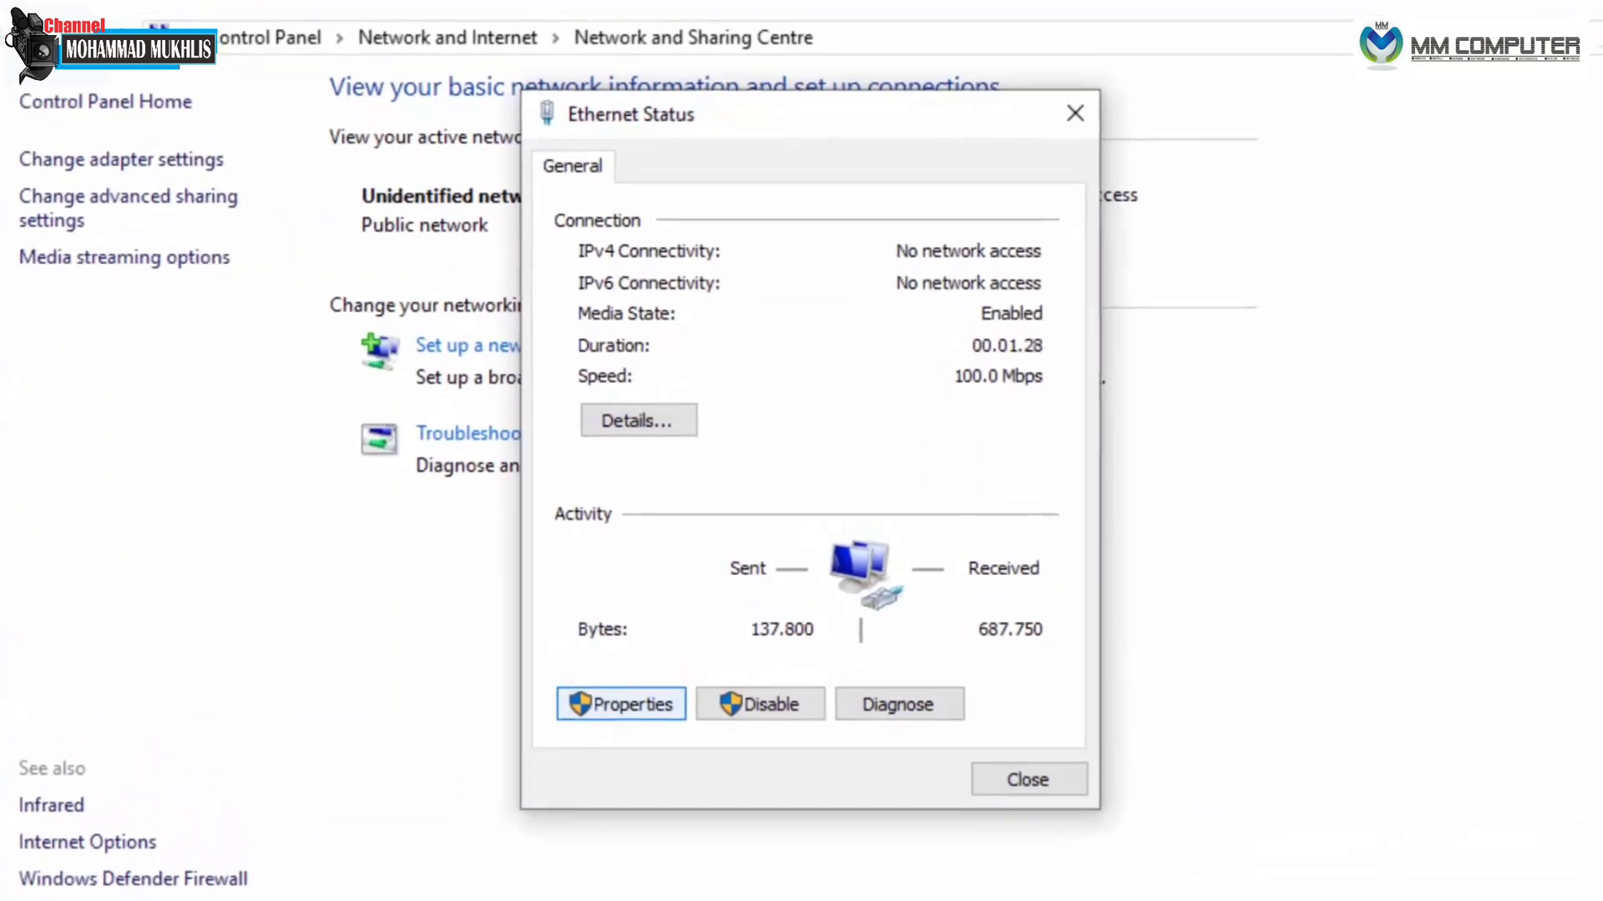
left_click(610, 732)
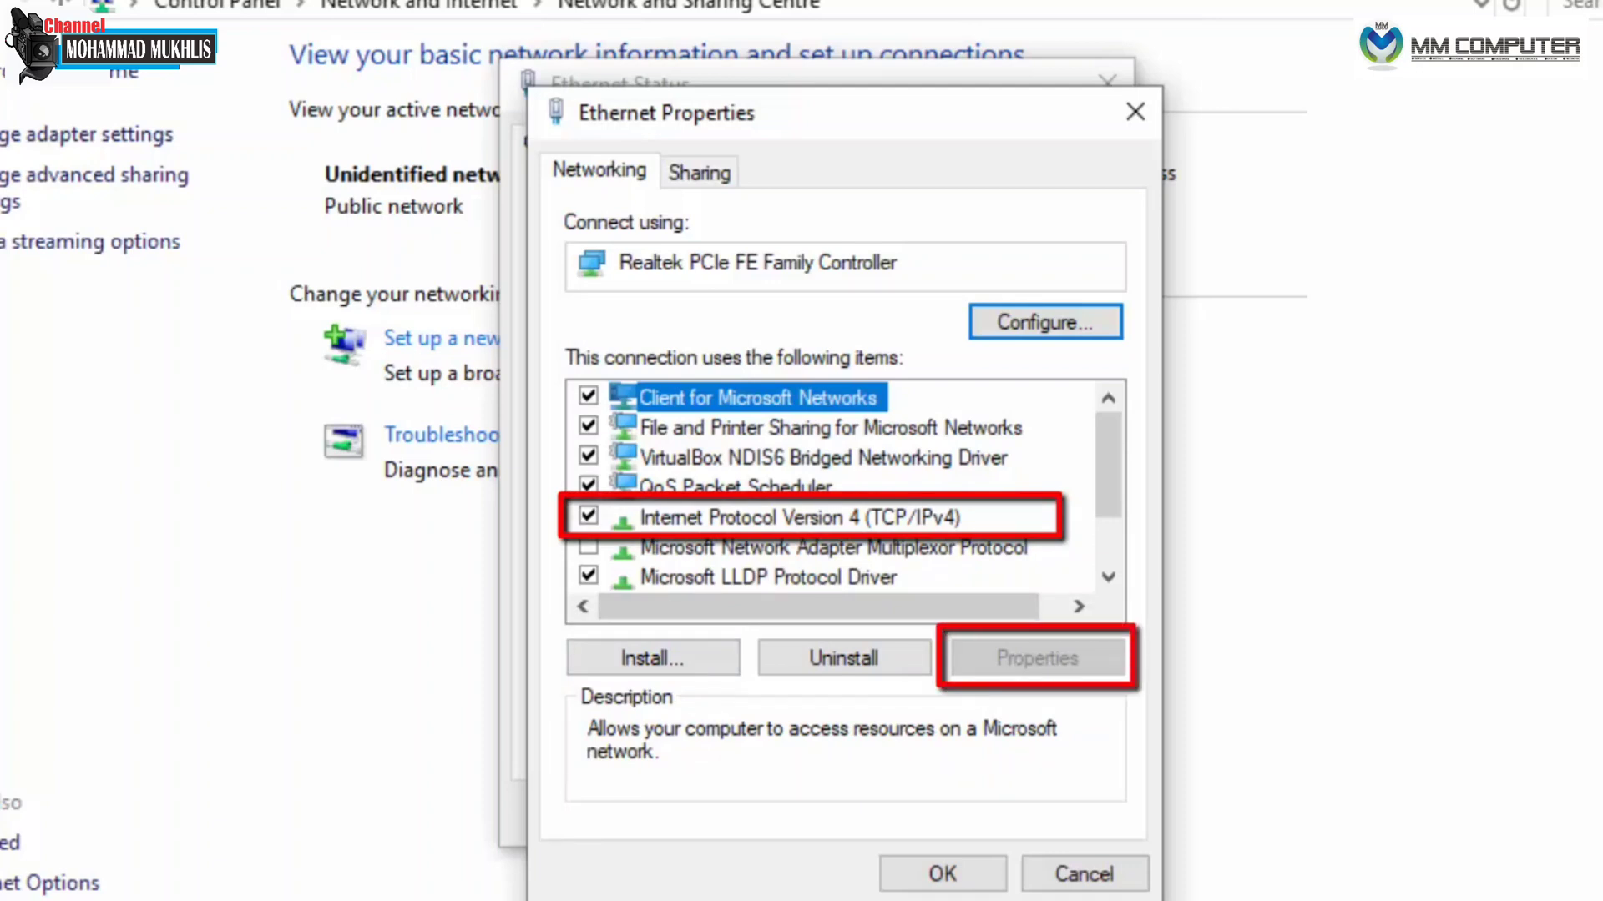
left_click(799, 517)
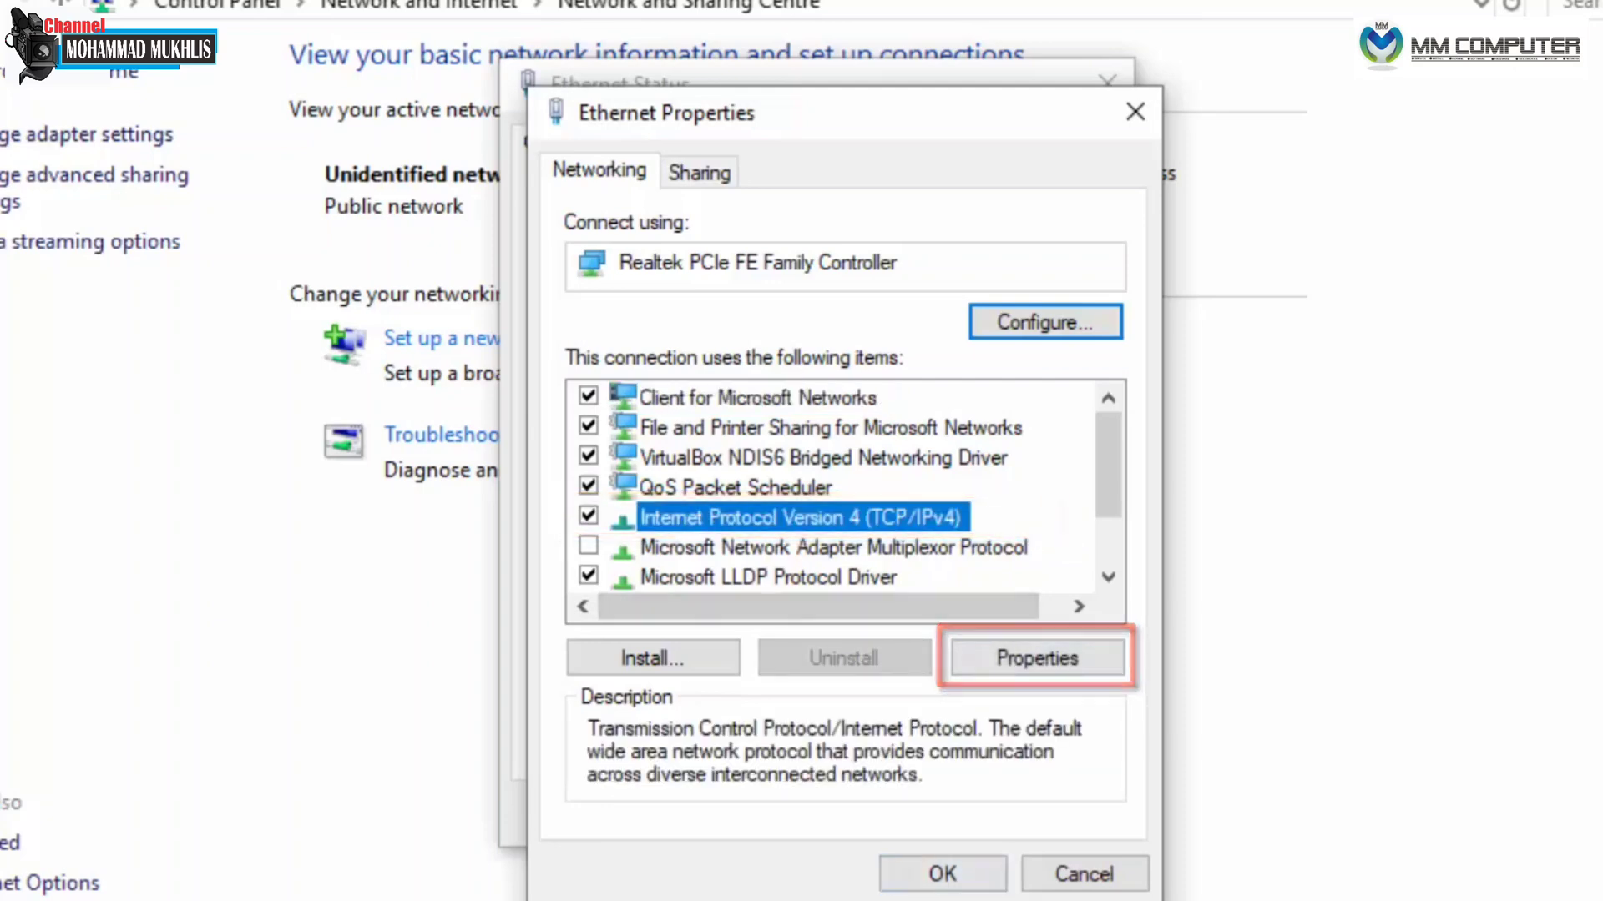
left_click(1037, 657)
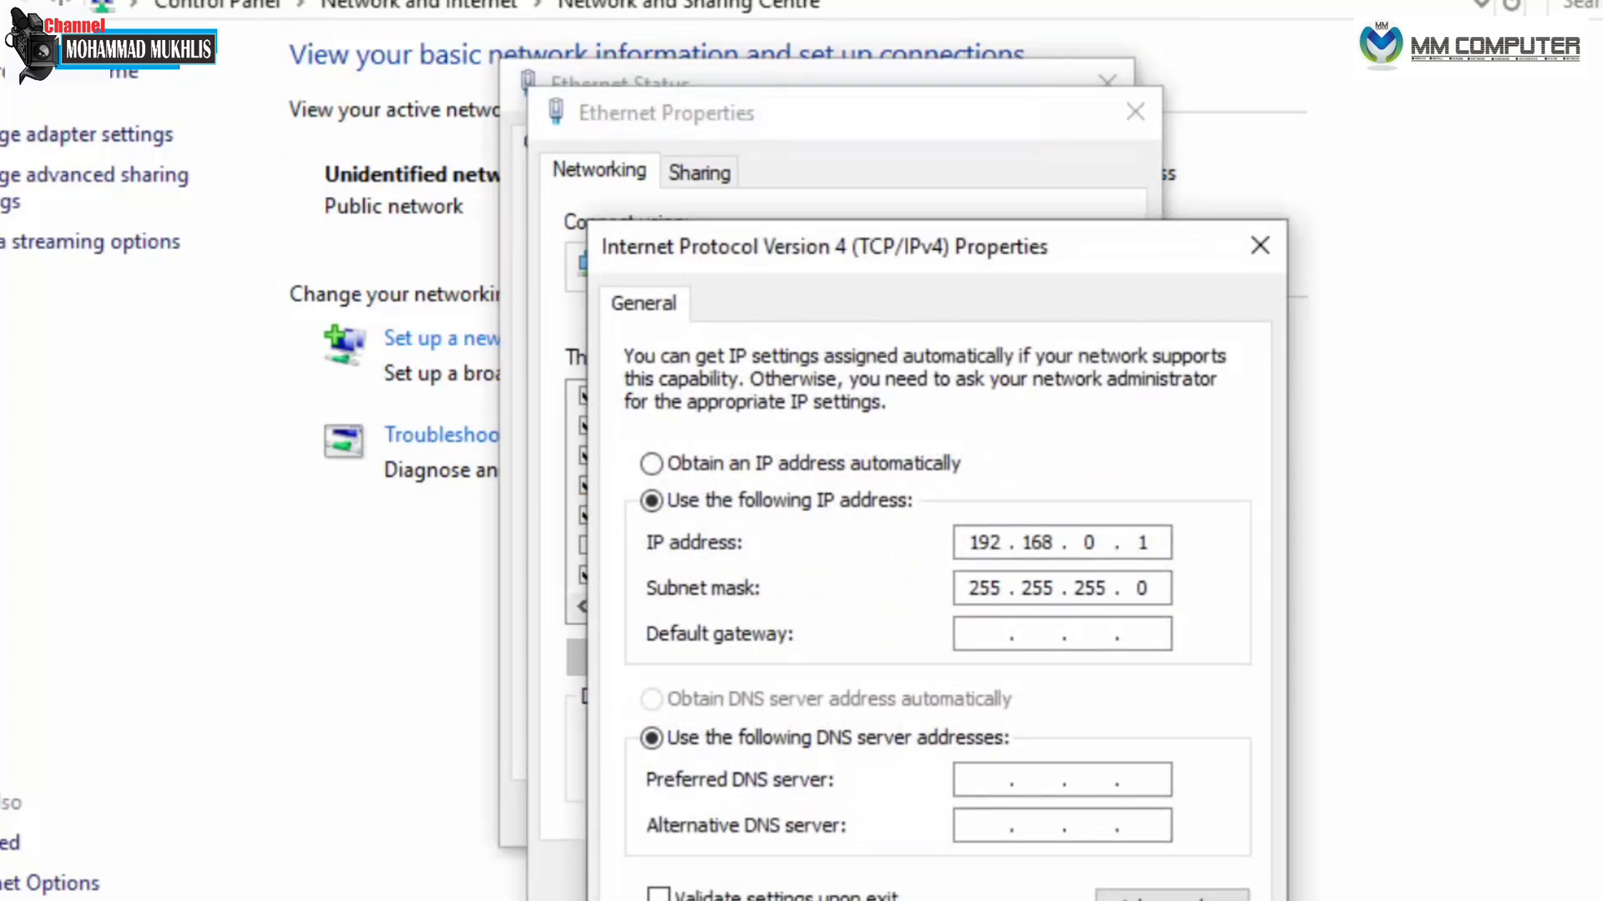
- Switch Ethernet IPv4 to 'Obtain an IP address automatically' and confirm with OK
left_click(651, 463)
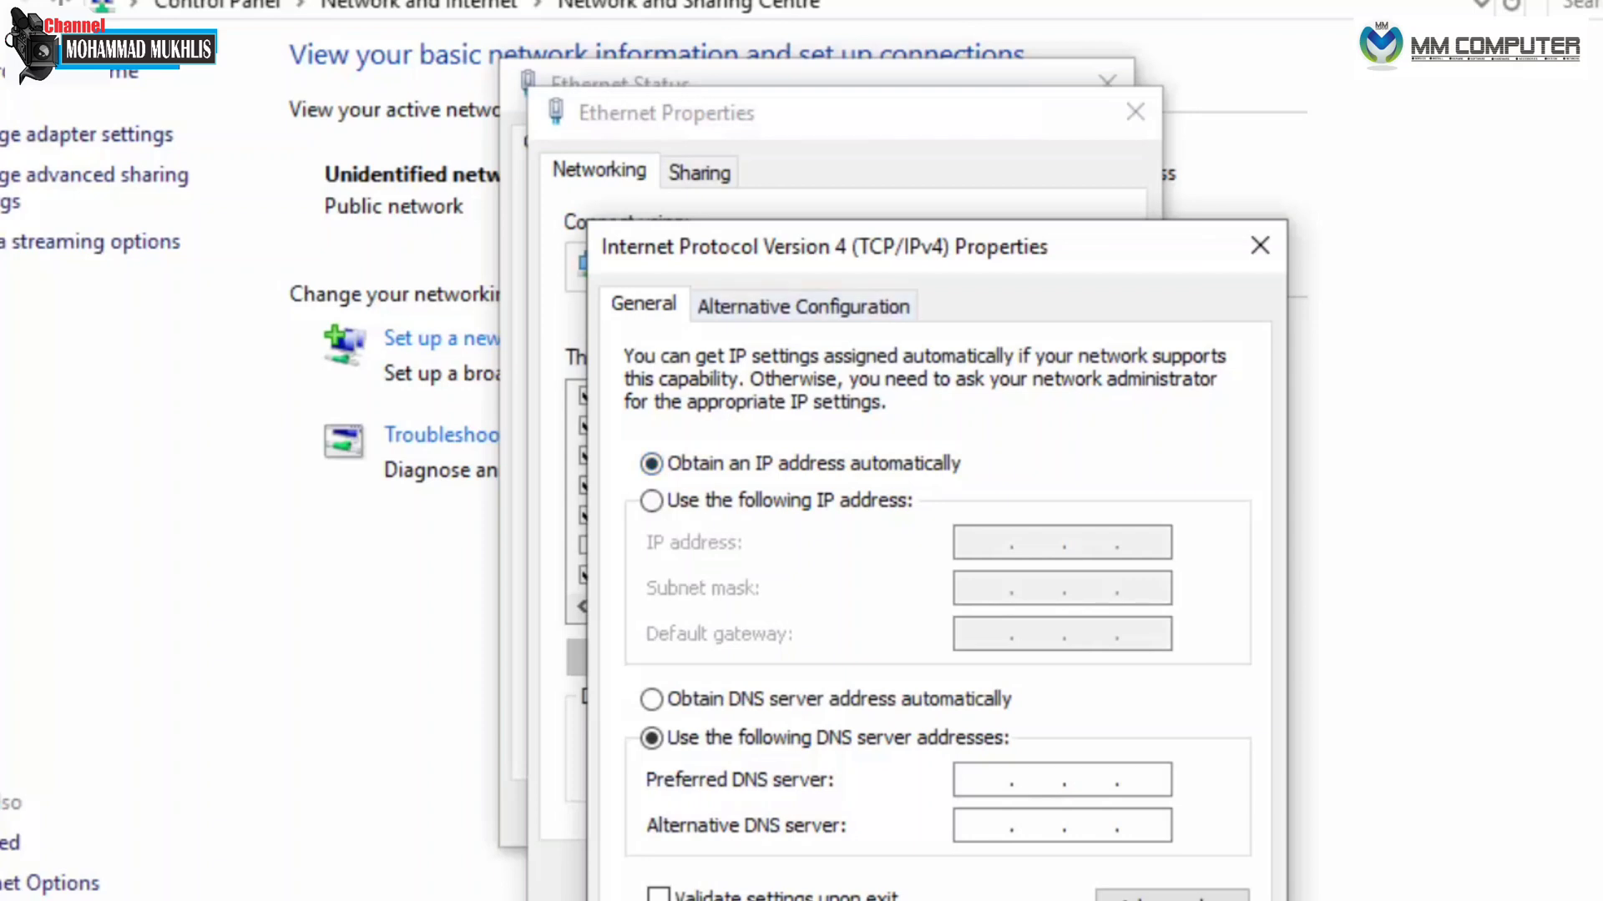
left_click_drag(769, 256, 714, 182)
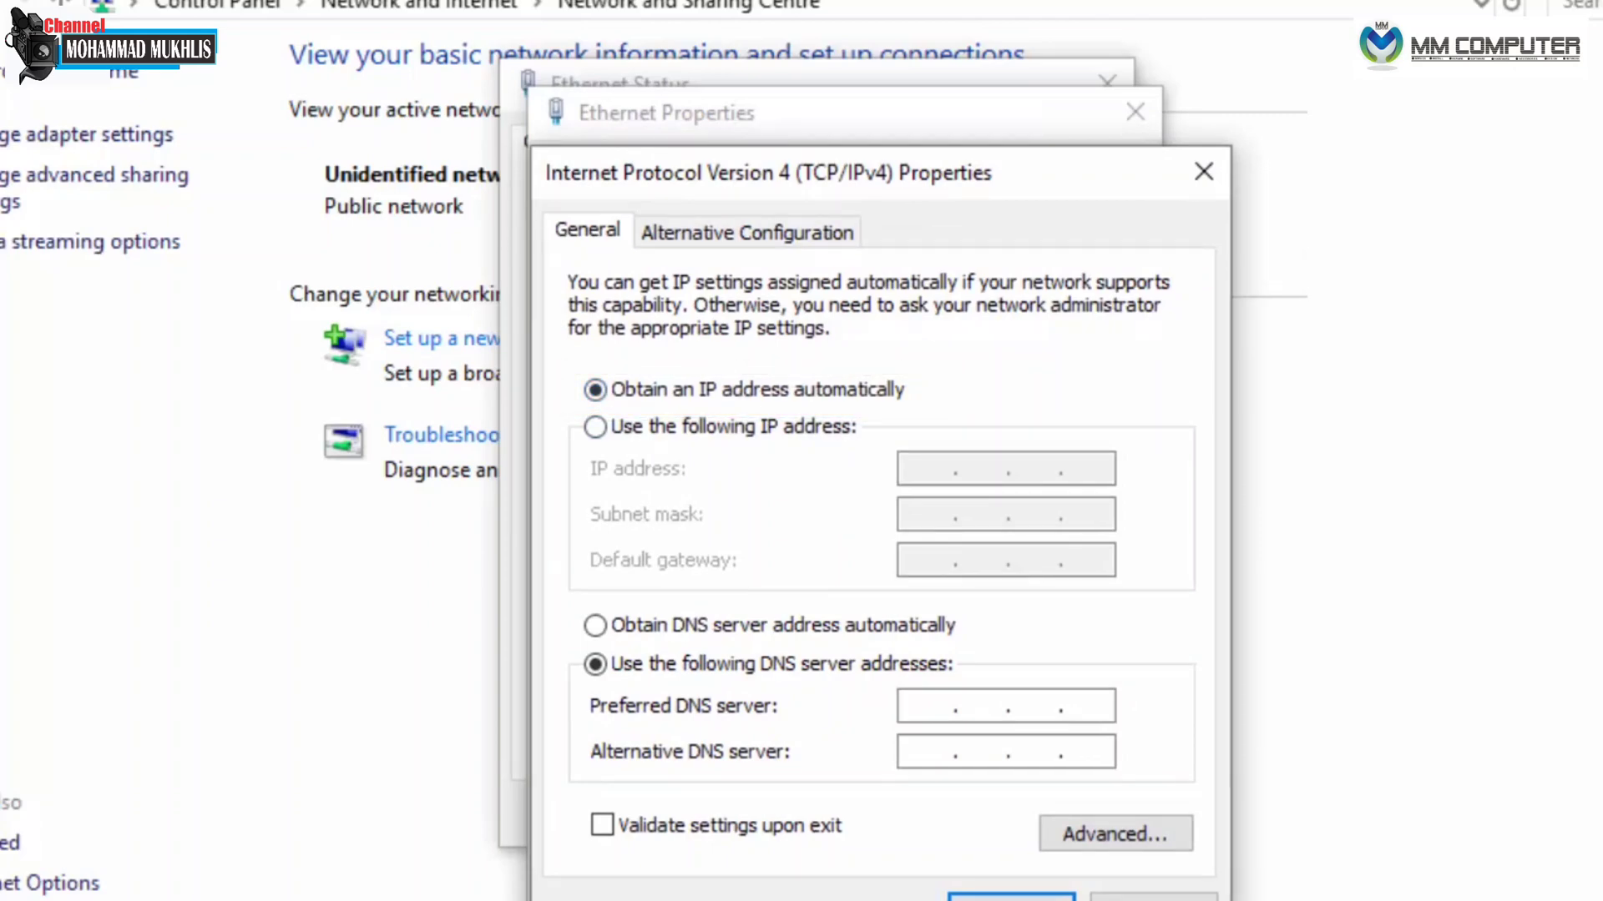
left_click(594, 427)
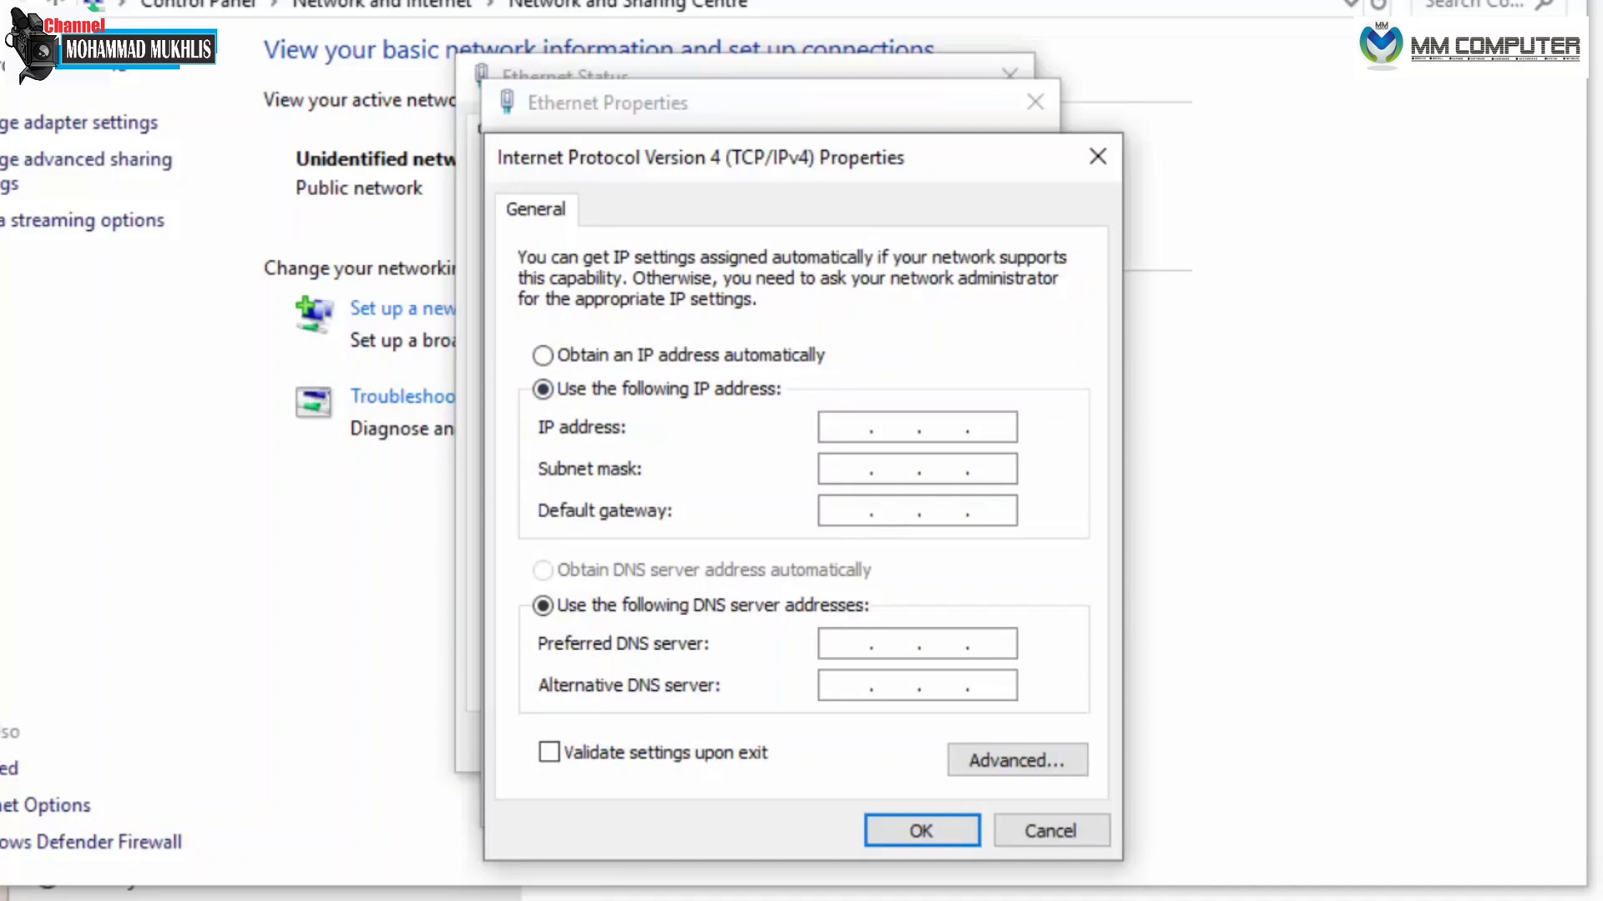
left_click(847, 427)
left_click(895, 427)
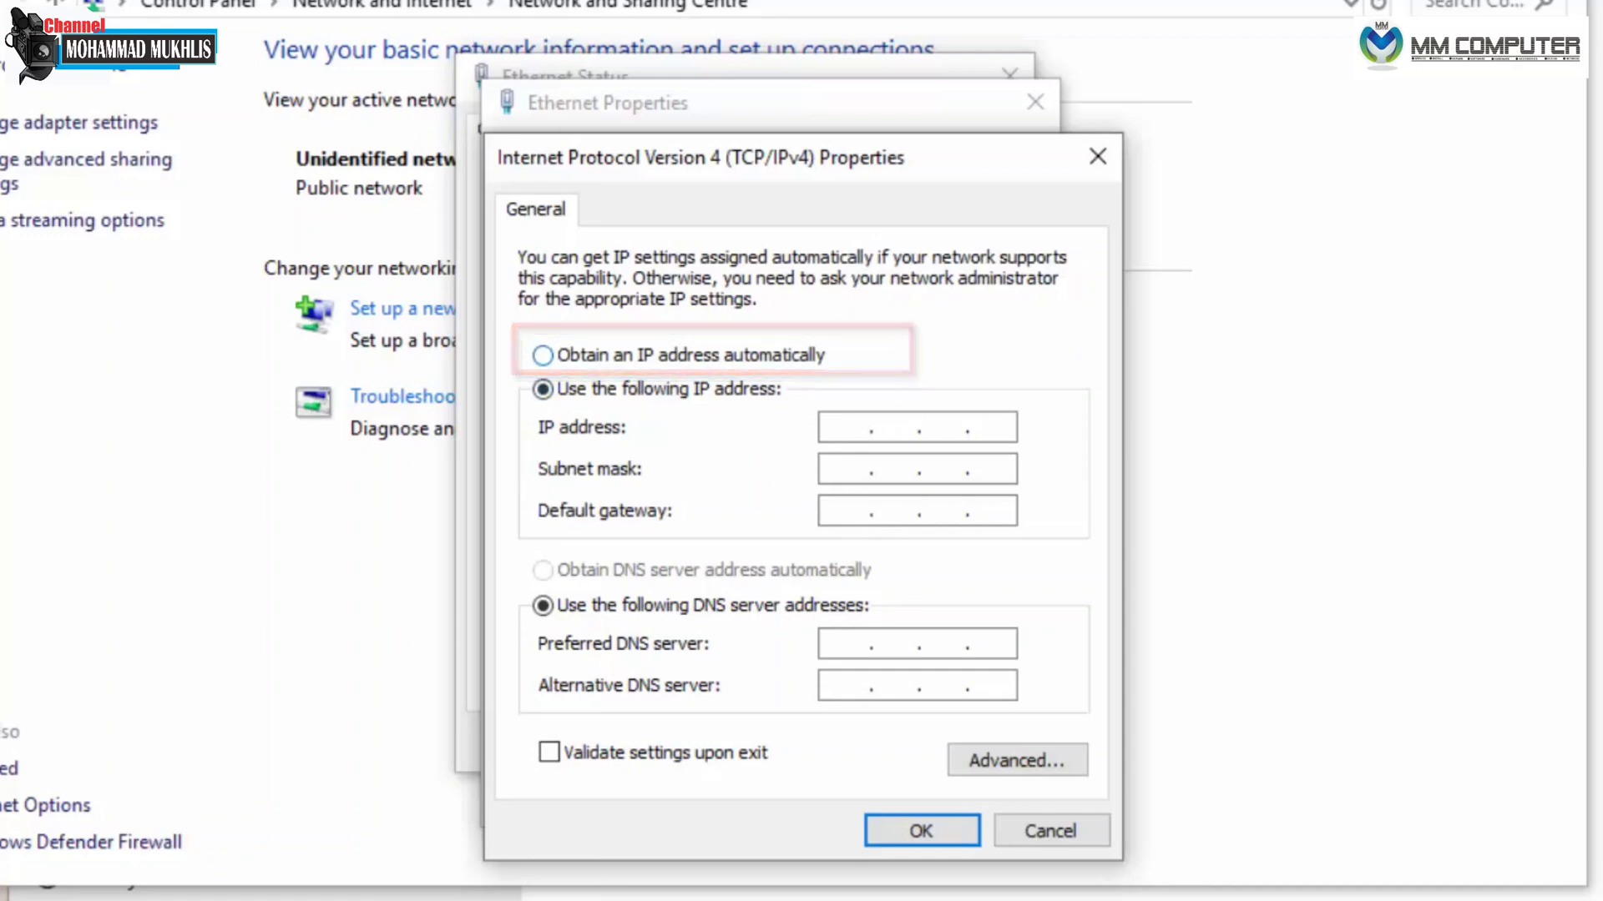
left_click(542, 356)
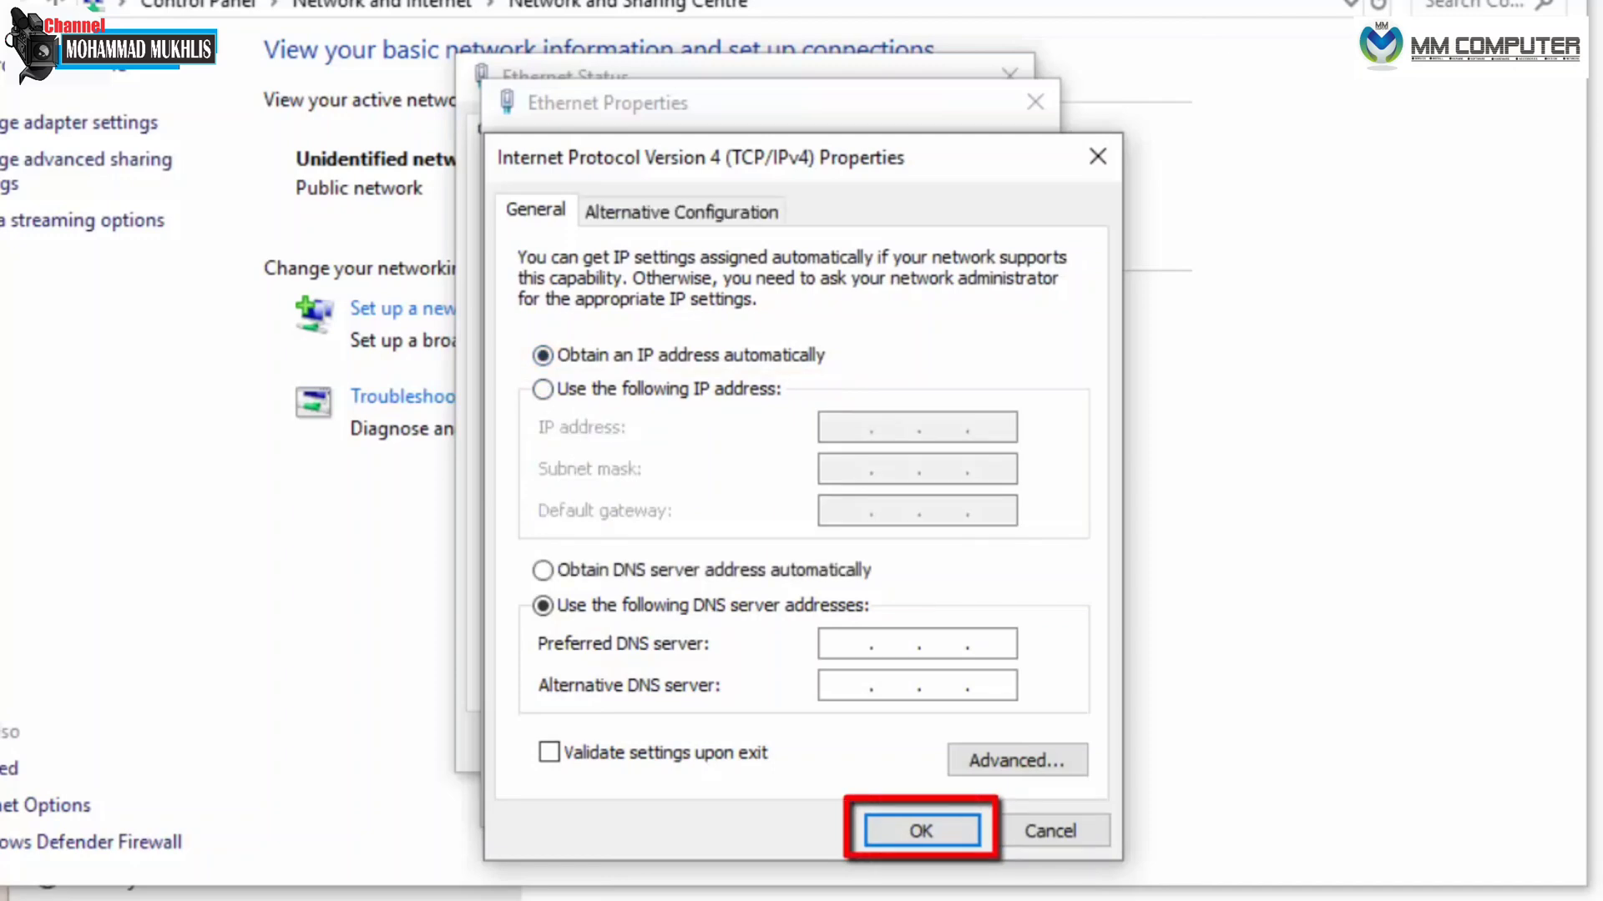
left_click(921, 830)
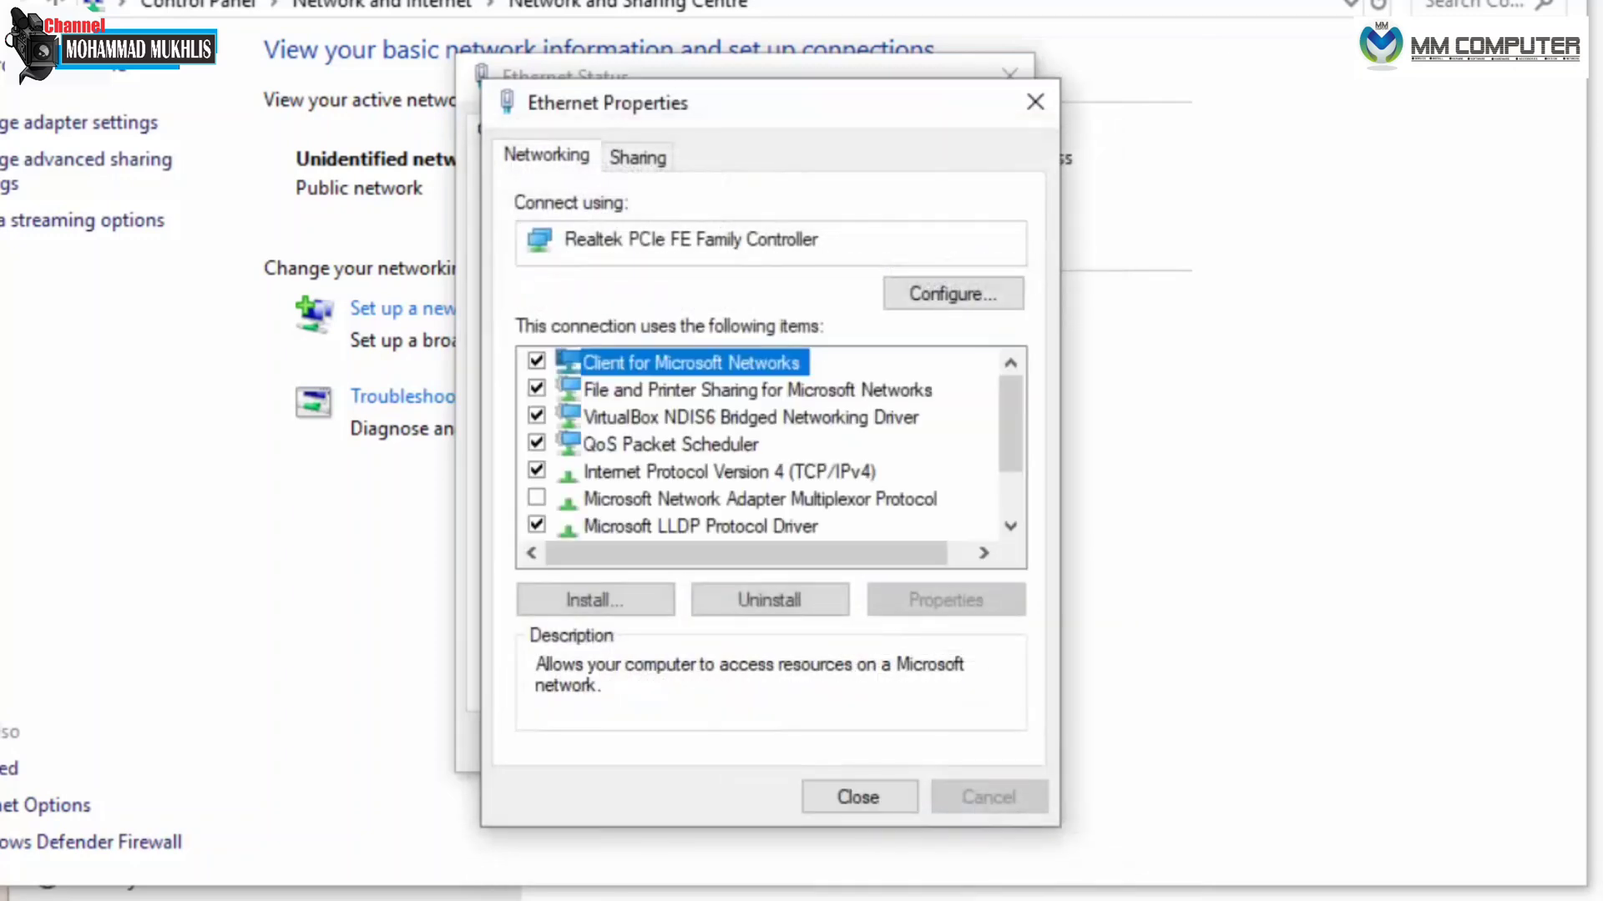
- Check connection Details: IPv4 address 192.168.0.100 with default gateway 192.168.0.254
left_click(859, 797)
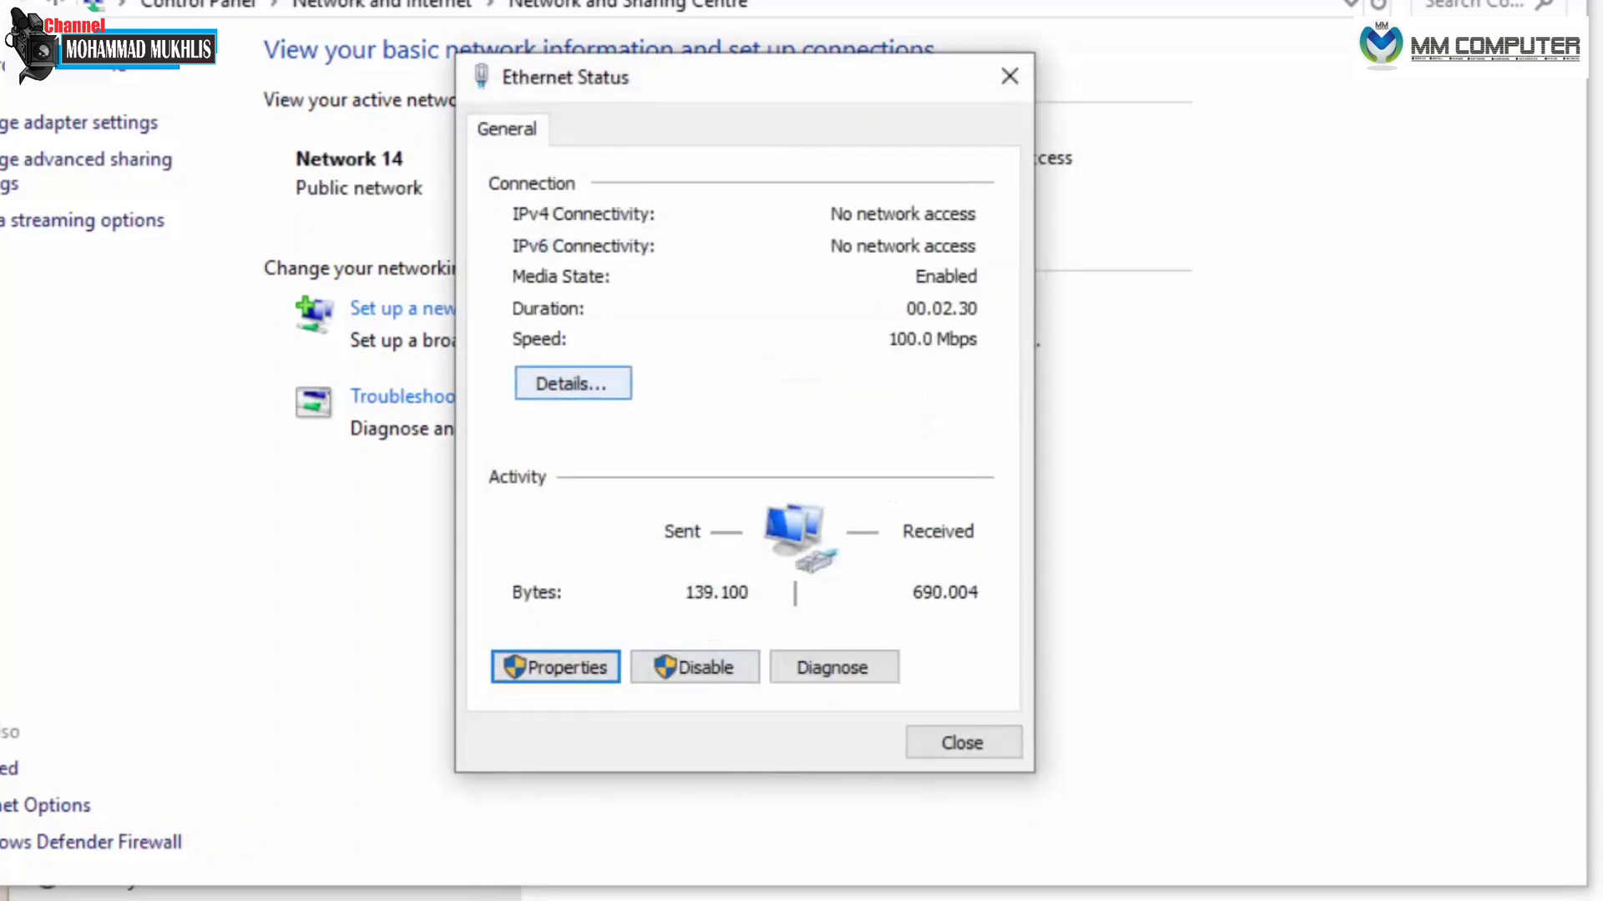
mouse_move(713, 65)
left_mouse_down()
mouse_move(947, 312)
mouse_move(715, 279)
mouse_move(752, 109)
left_mouse_up()
left_click(611, 428)
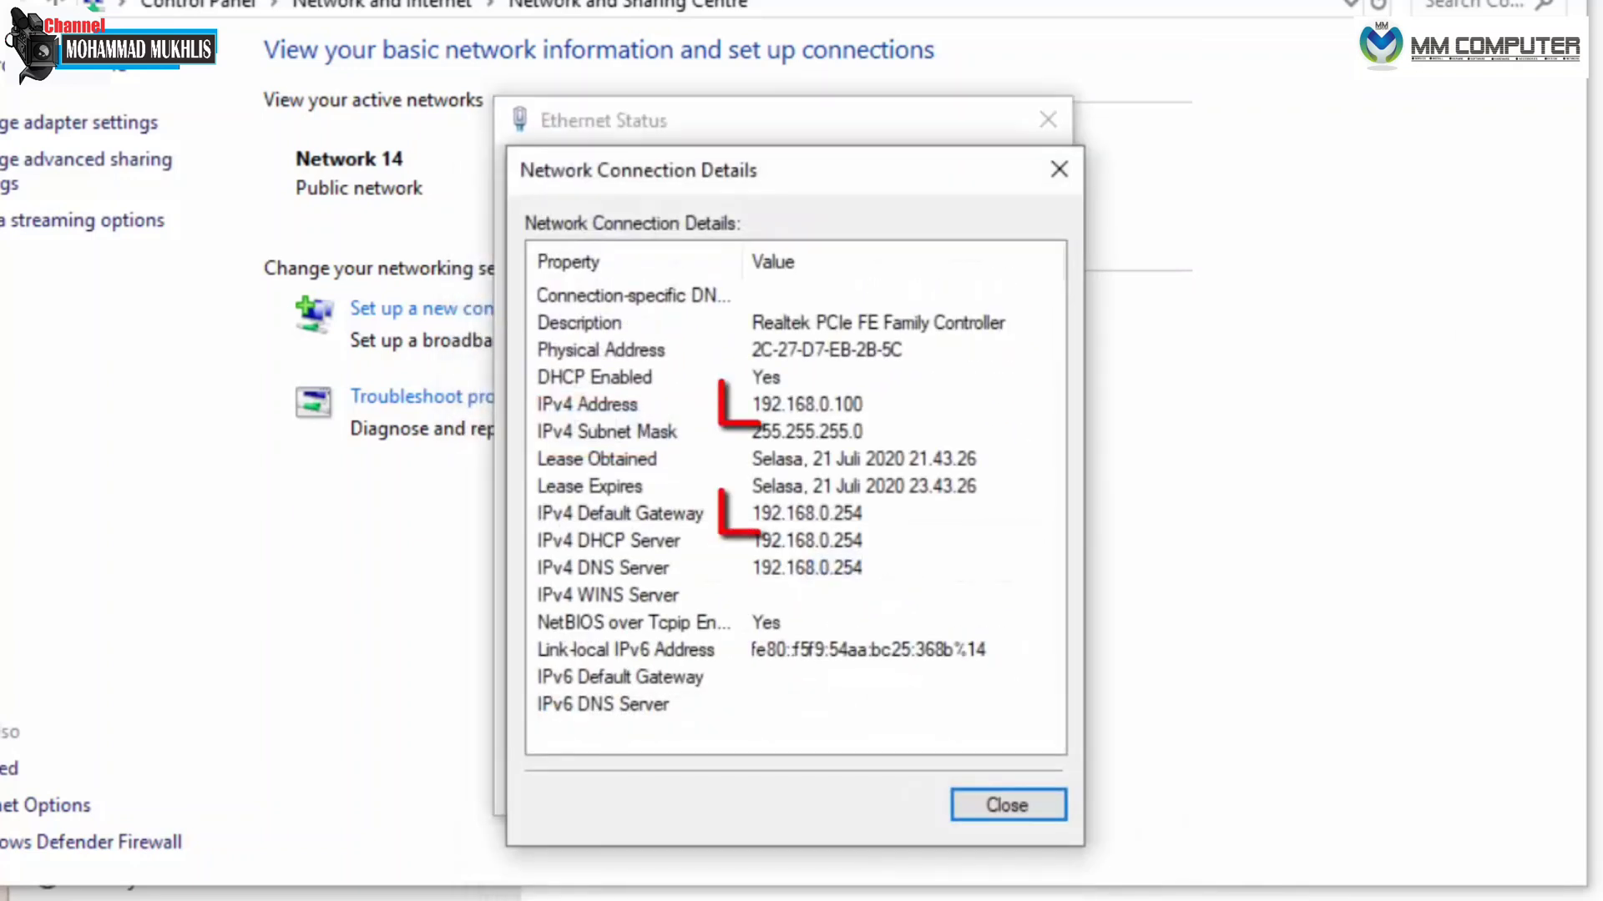
left_click(799, 404)
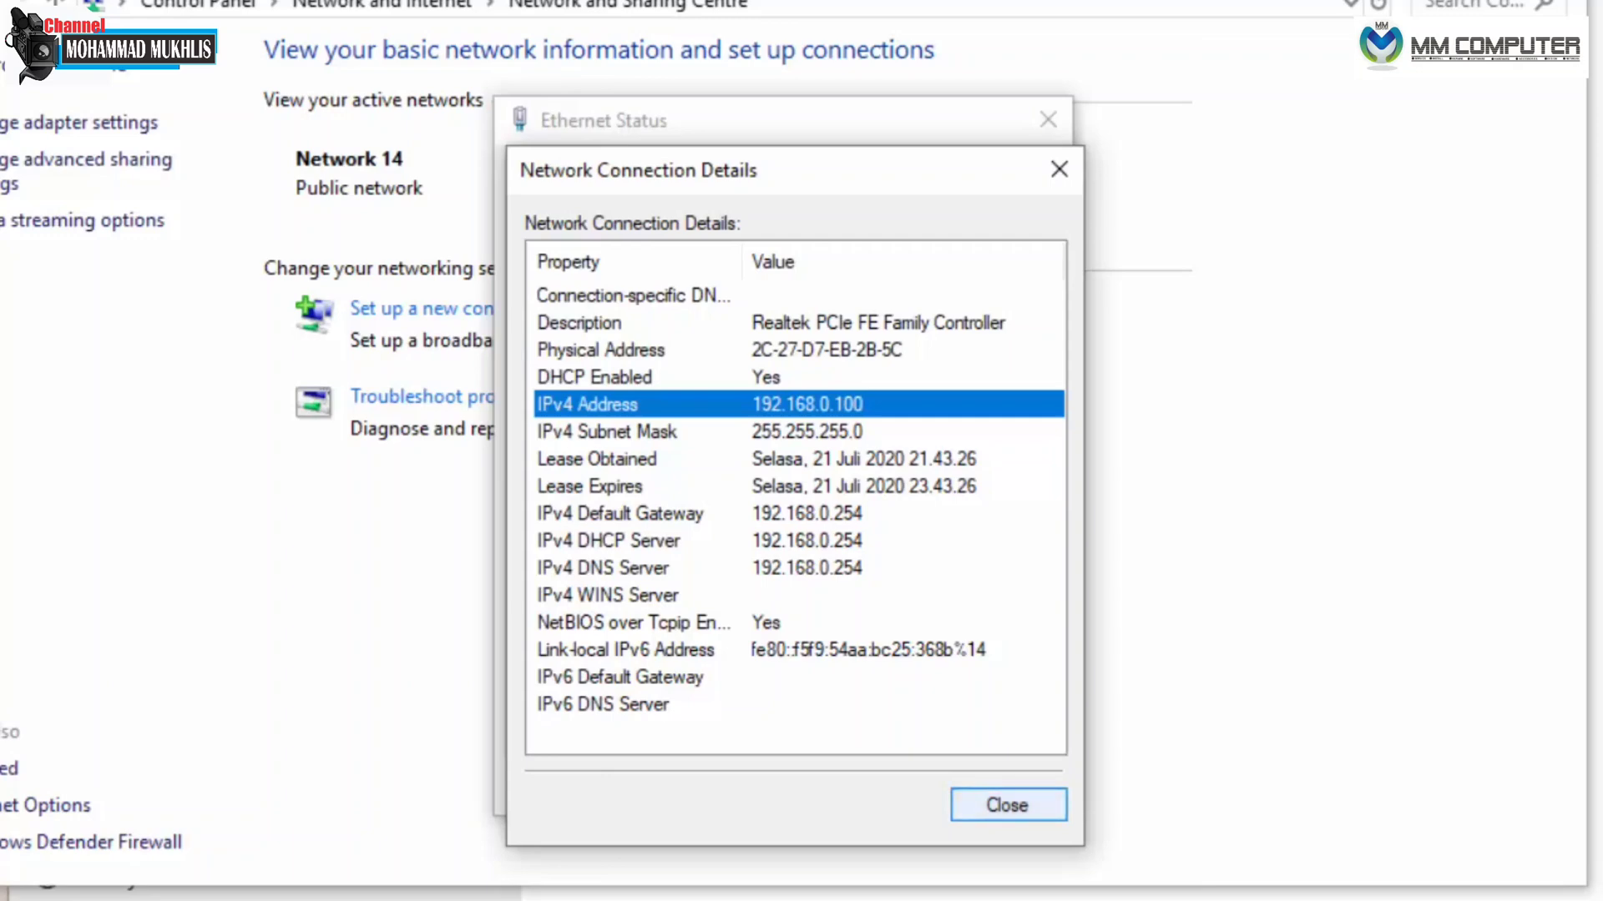
left_click(1008, 805)
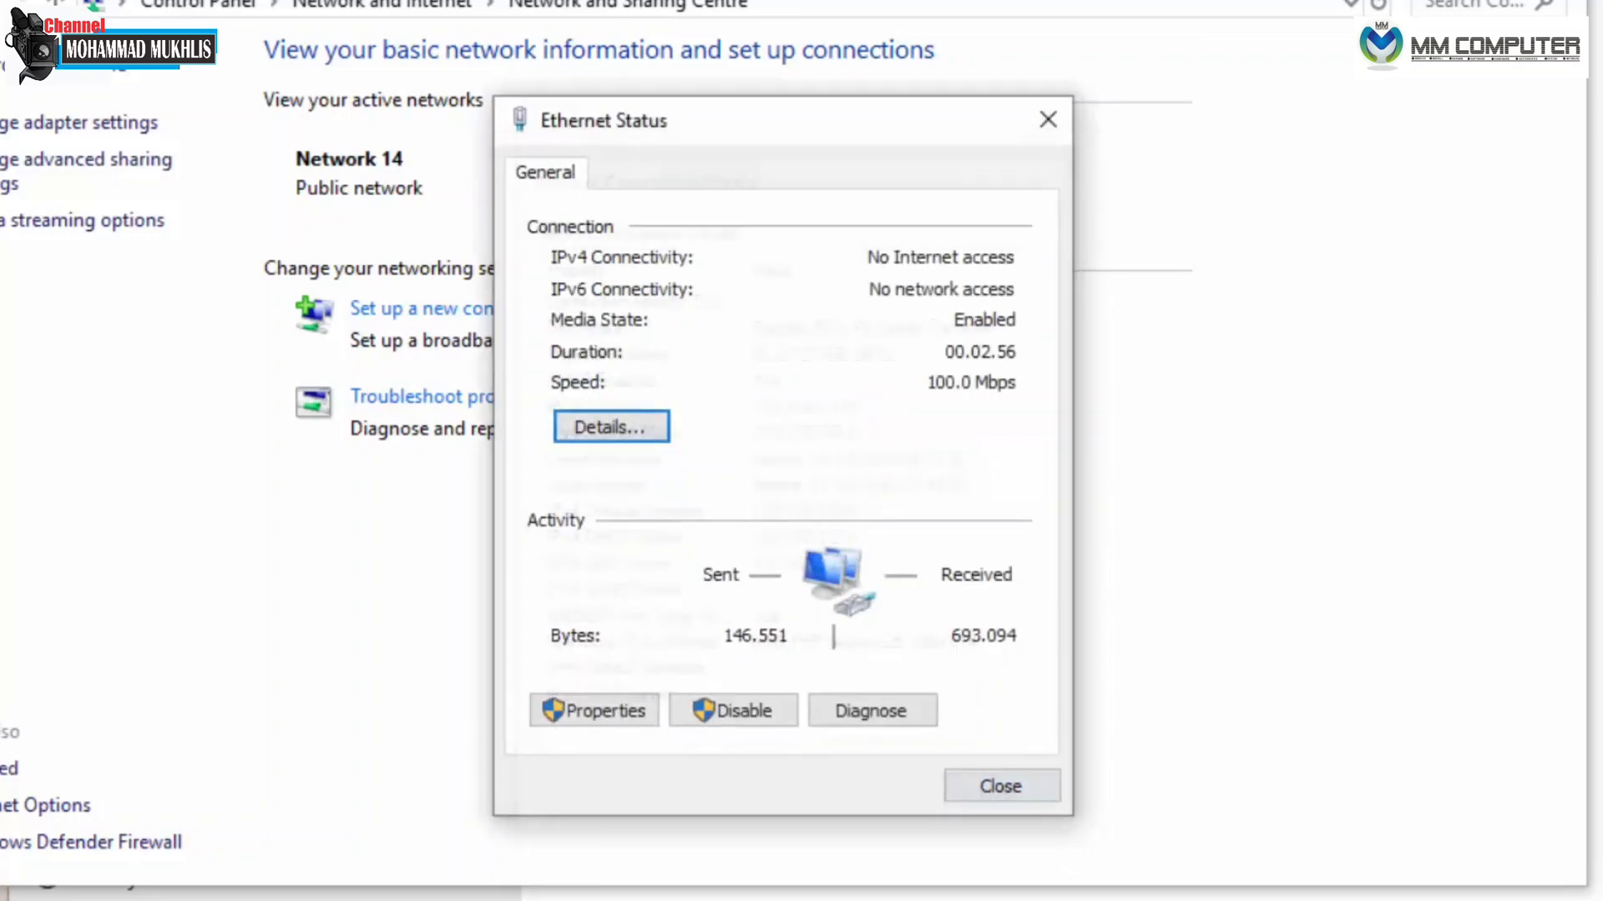
- Close Ethernet Status and load 192.168.0.254 in Chrome's address bar
left_click(1047, 119)
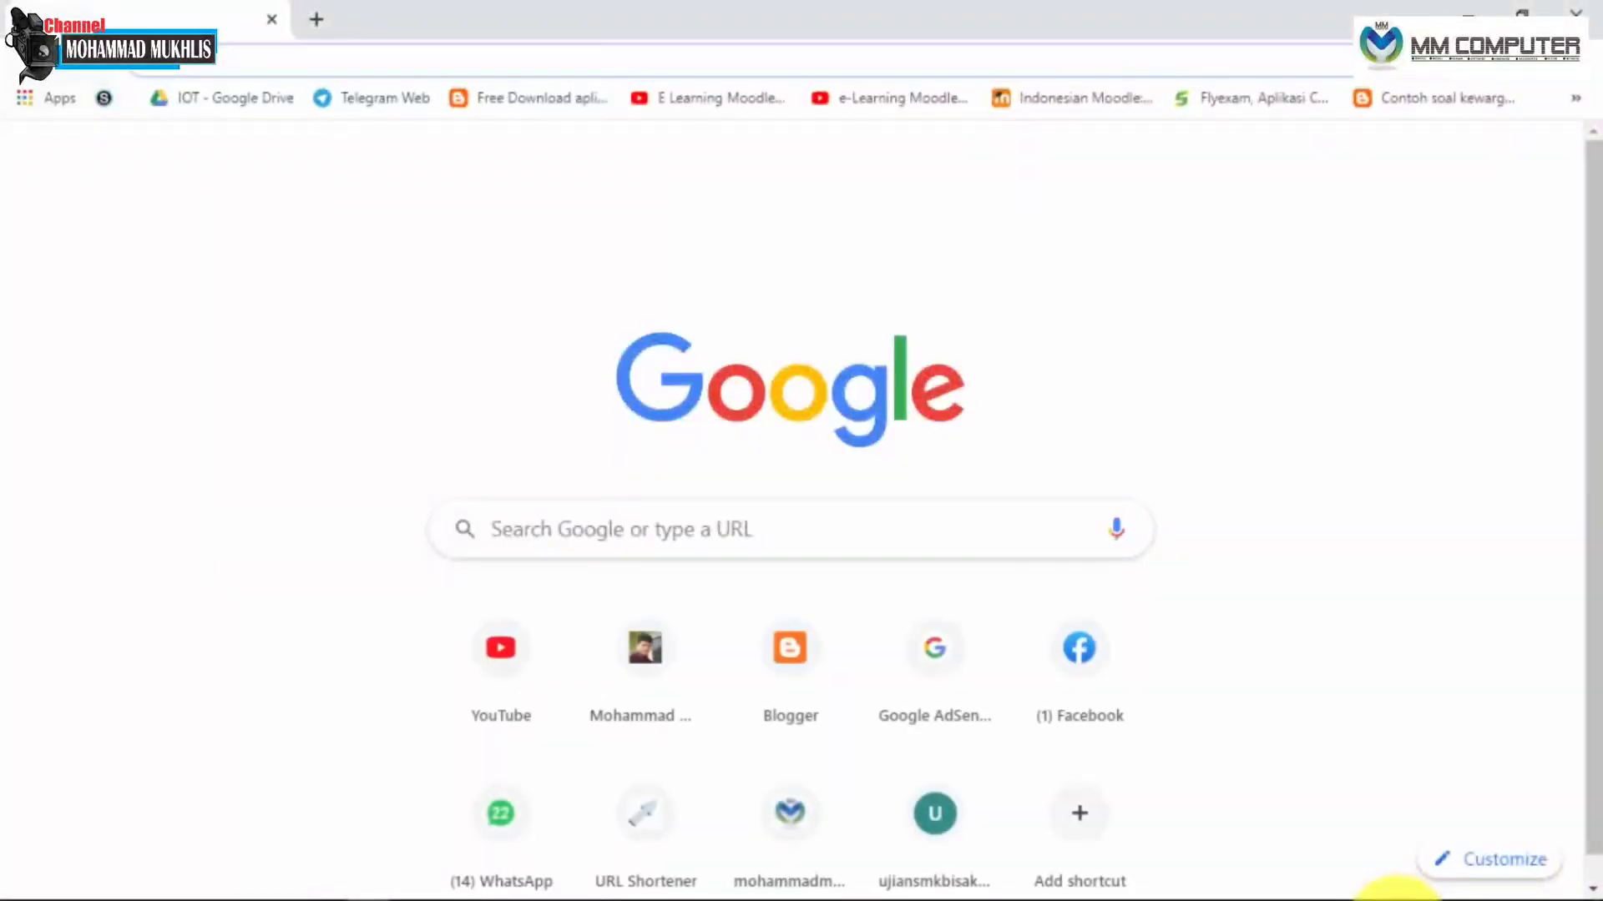
type("192.168.100.1")
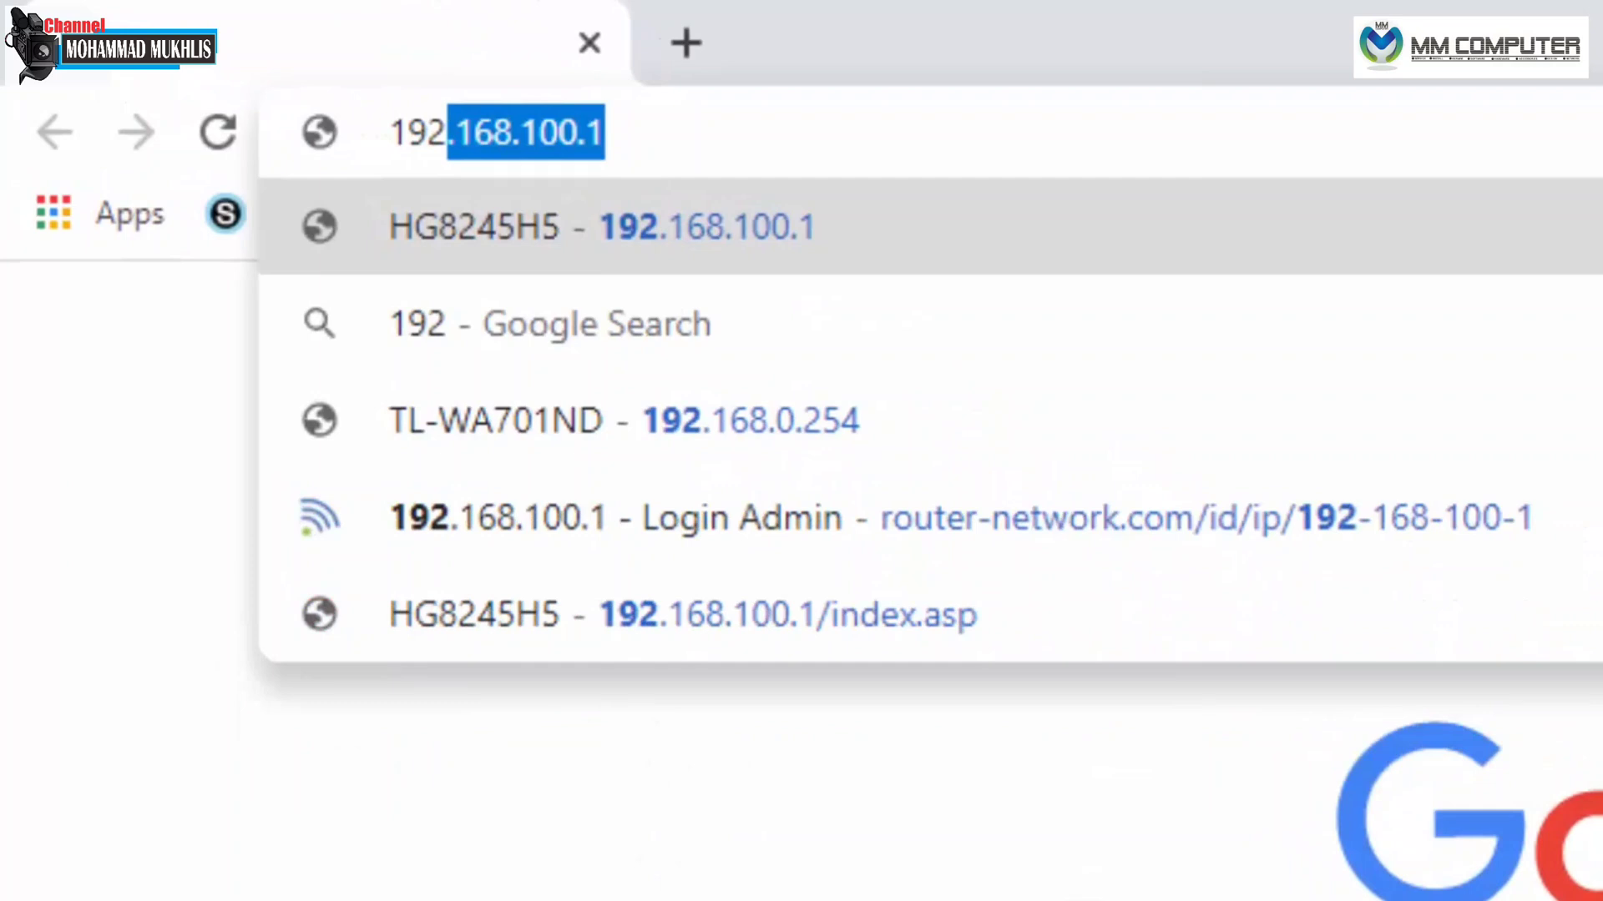
key("Right")
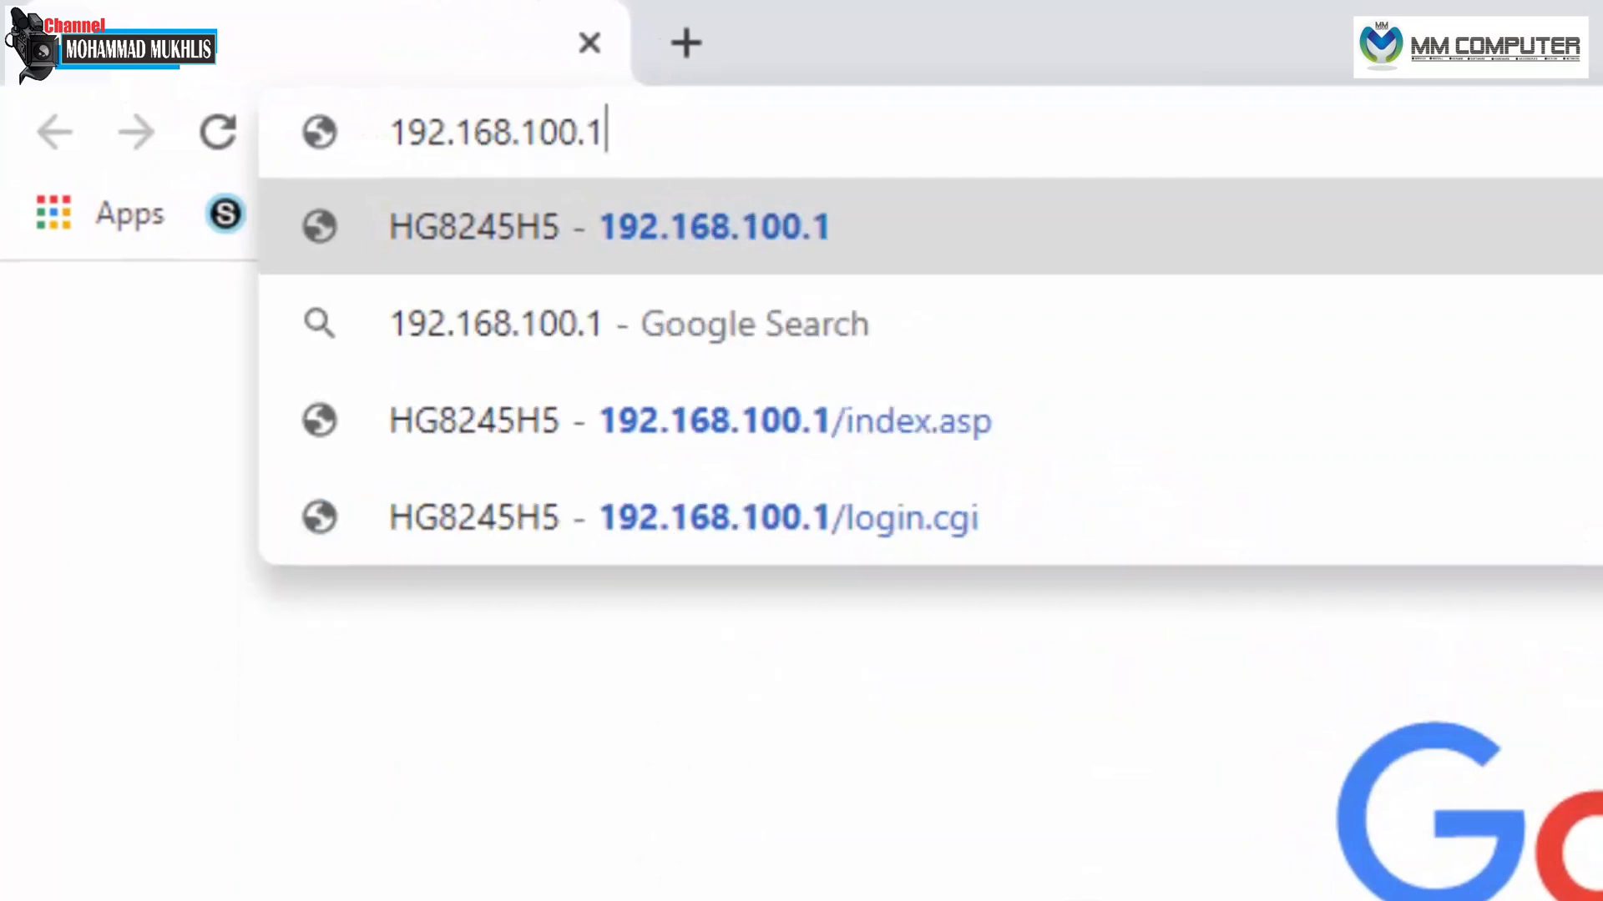
key("BackSpace")
key("BackSpace")
key("BackSpace")
key("BackSpace")
key("BackSpace")
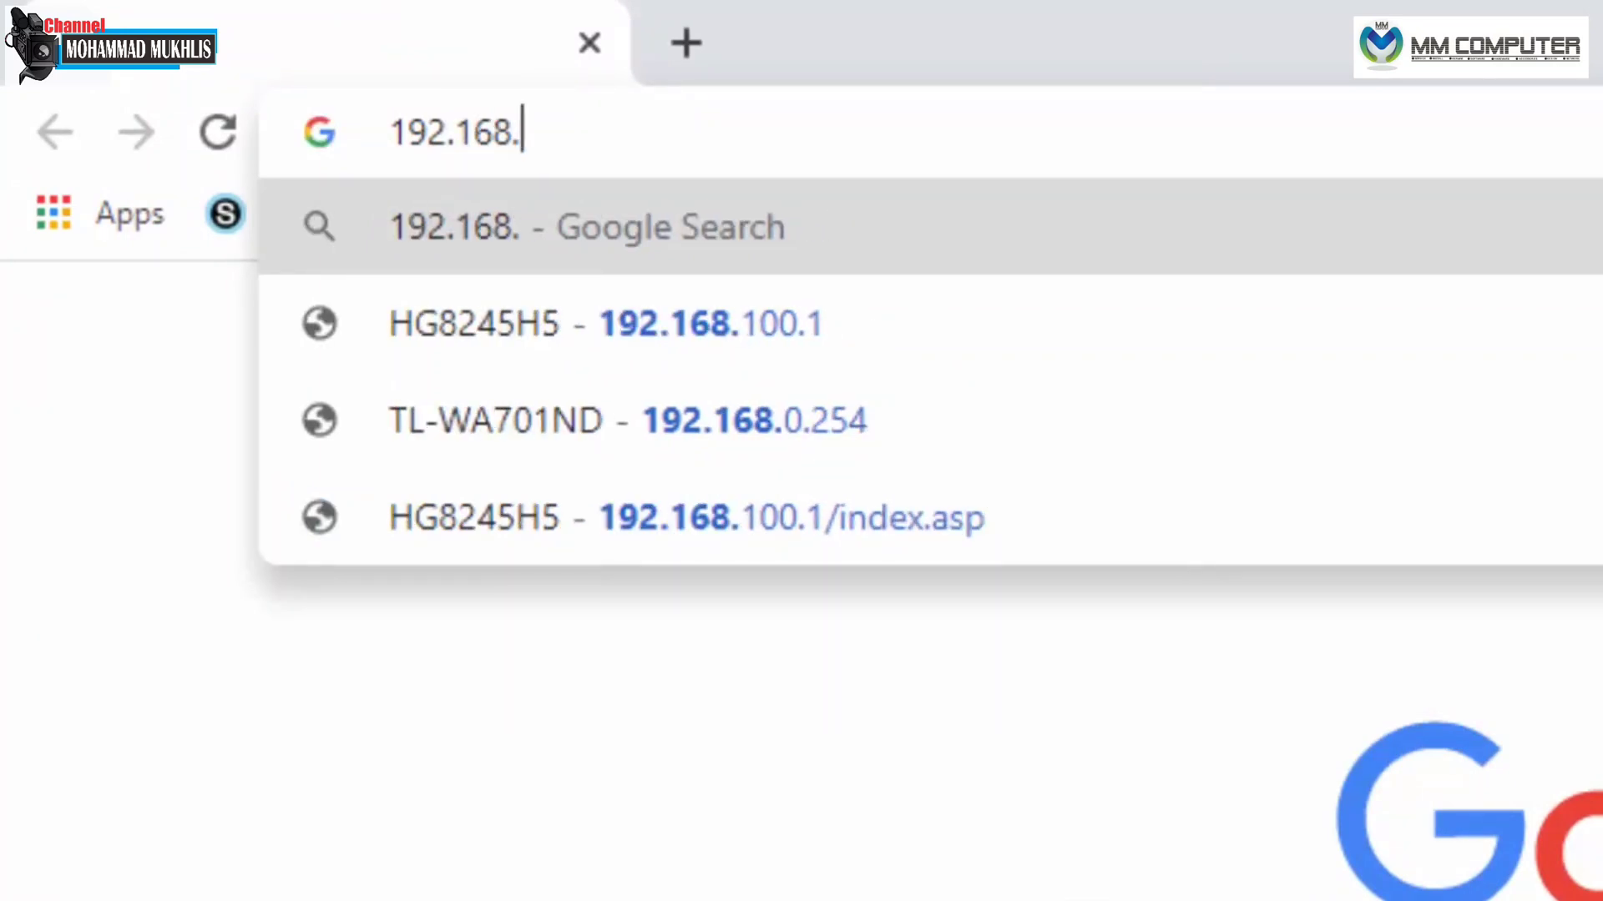
type("0.")
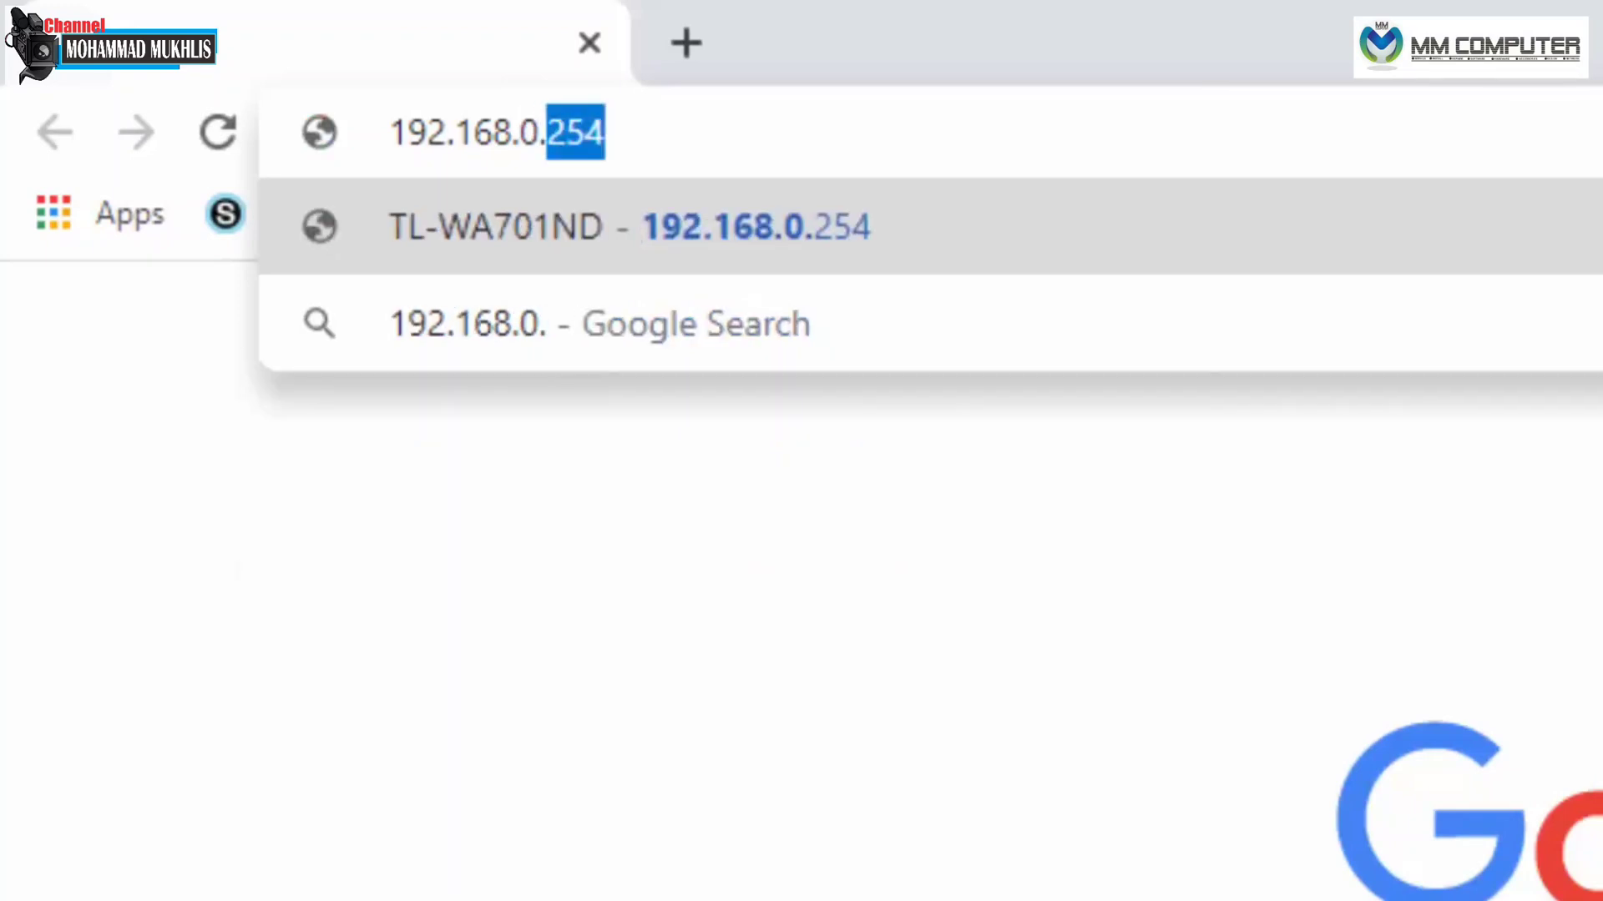
type("254")
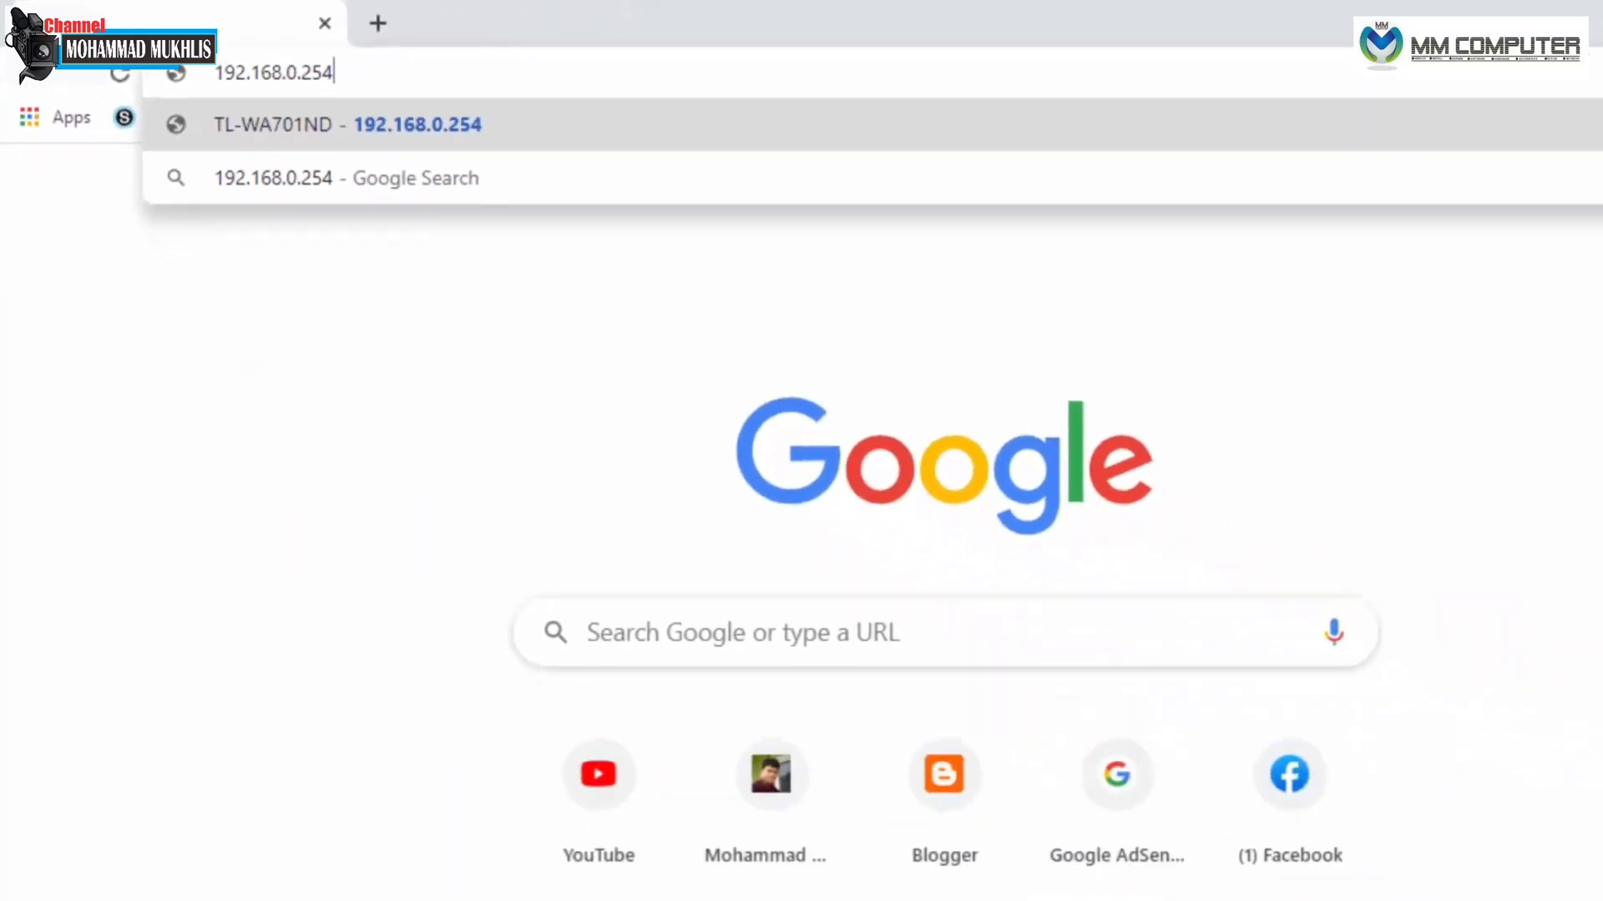
key("Return")
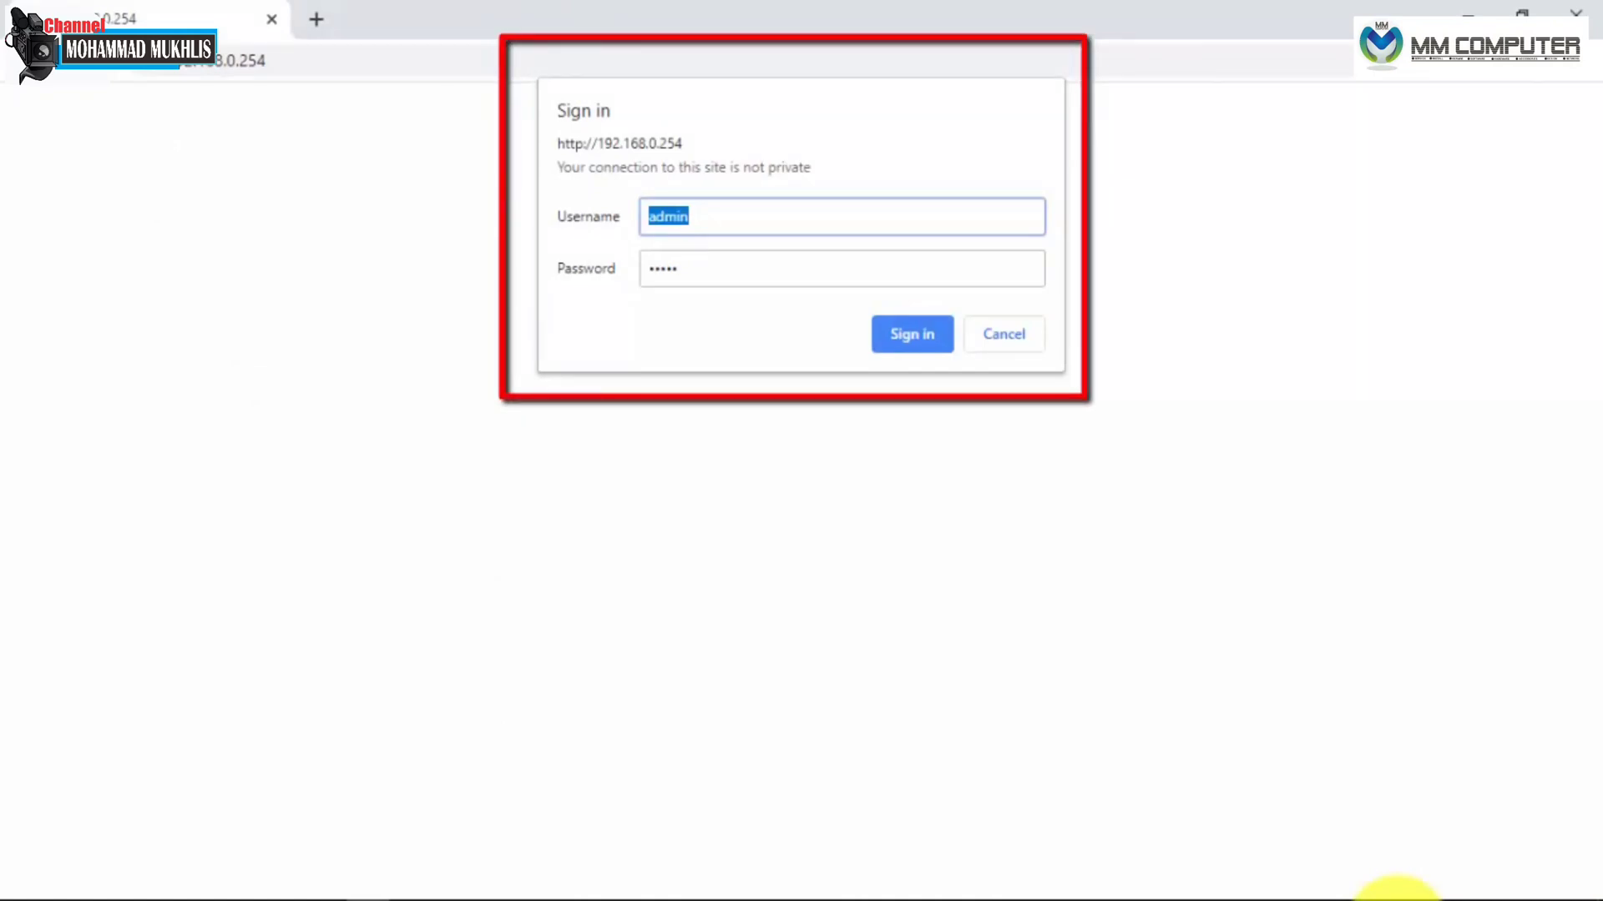
- Sign in with the prefilled username and the device's admin password
key("Right")
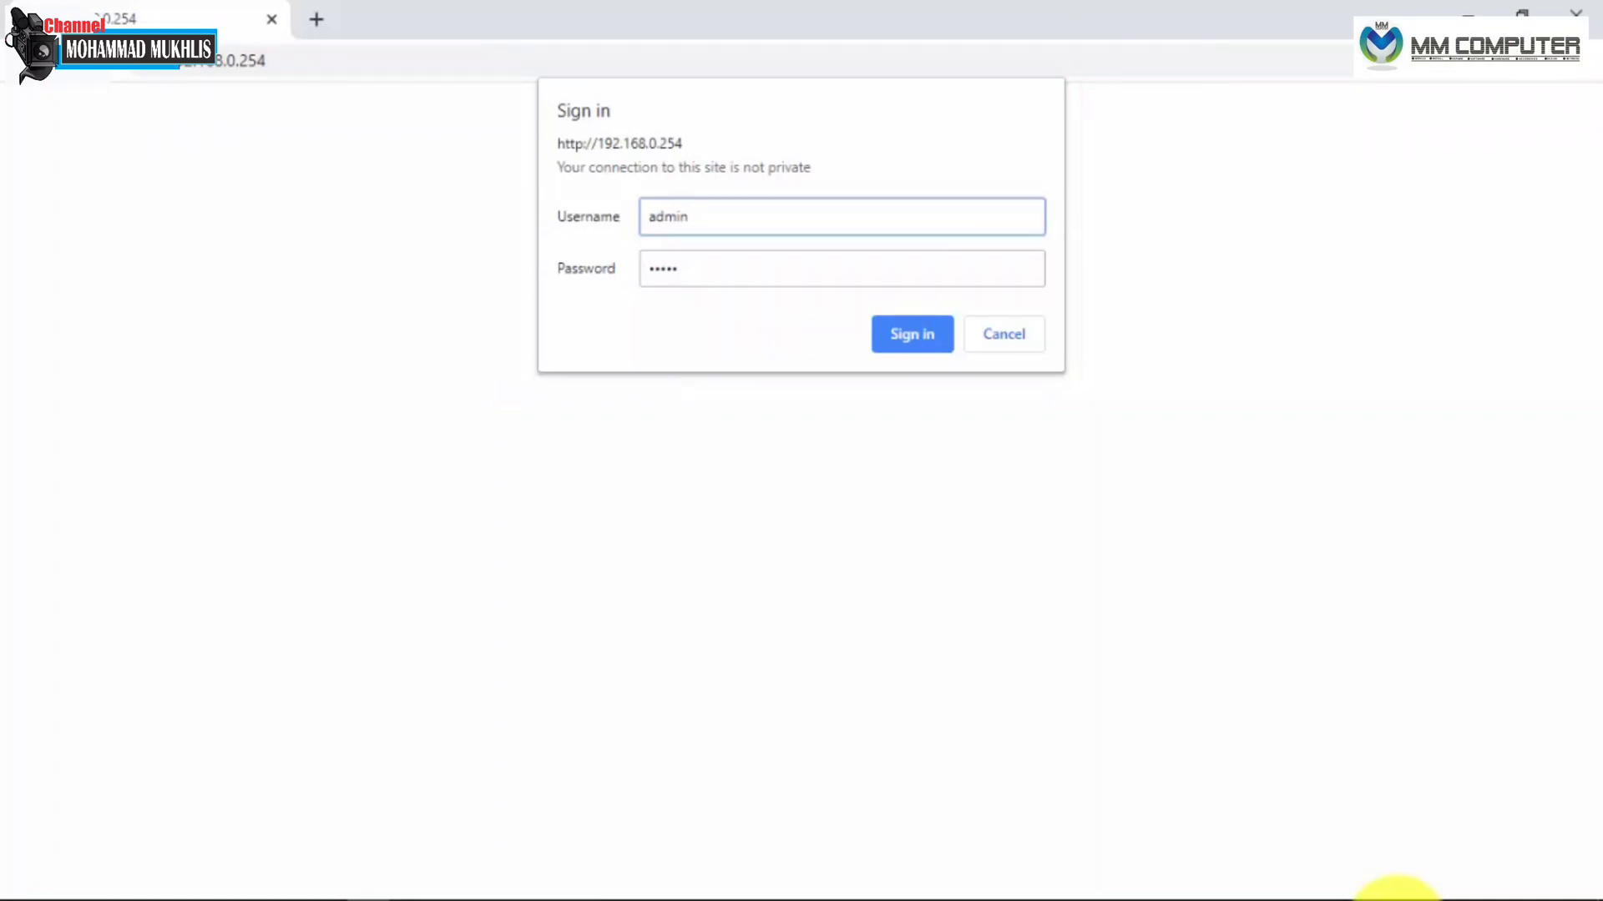
key("Tab")
key("ctrl+a")
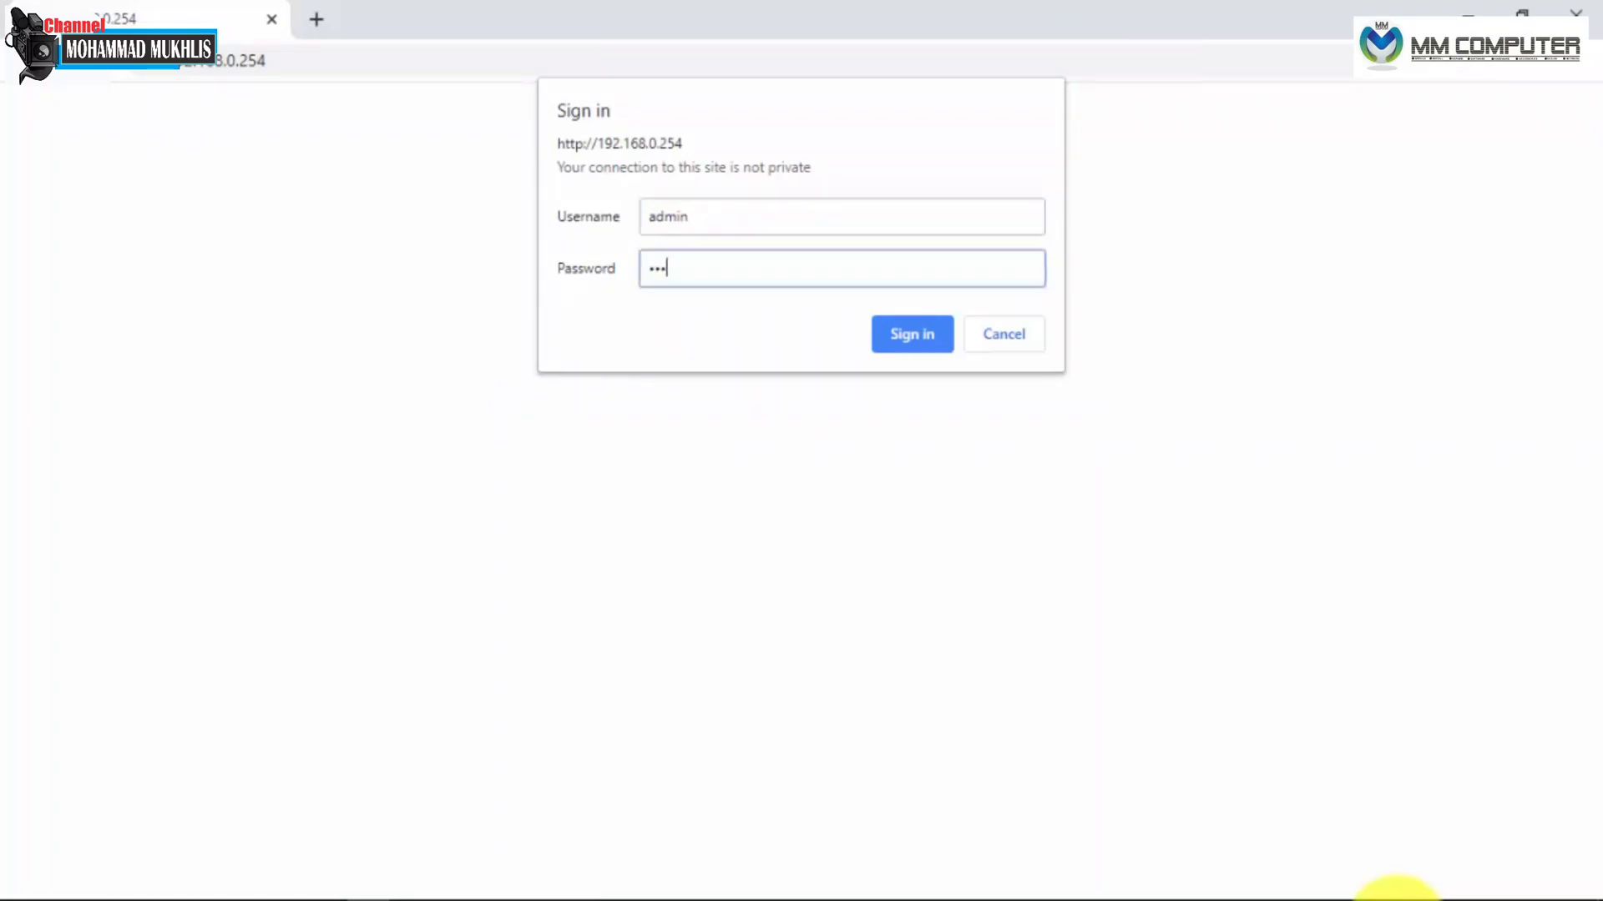
key("Return")
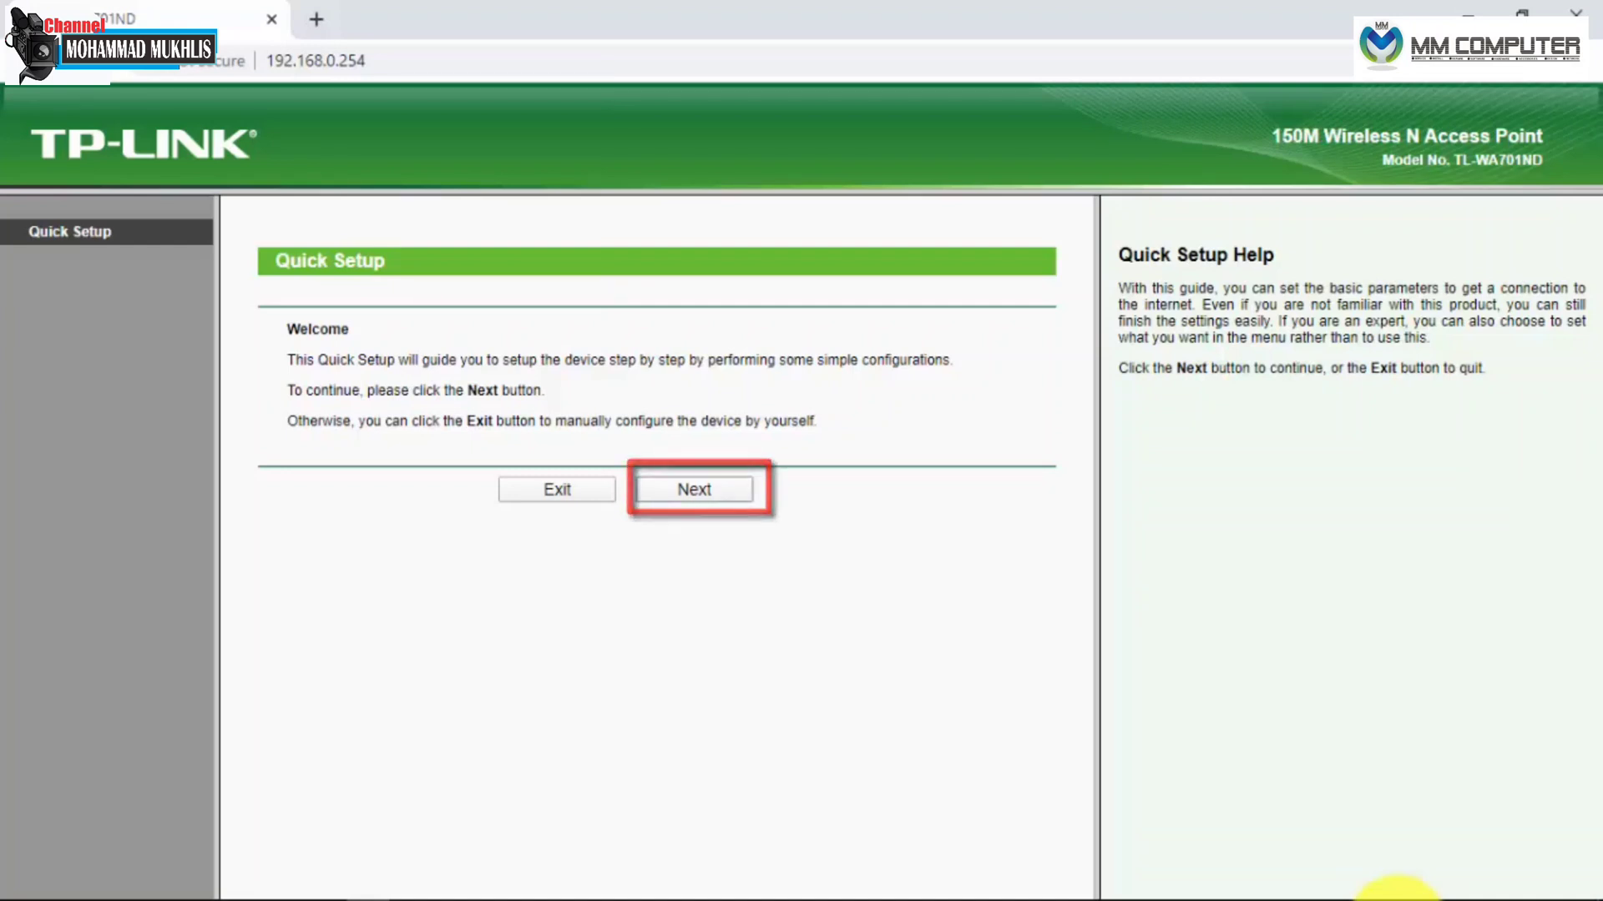
- Continue from the Quick Setup welcome page toward Universal Repeater wireless settings
key("Return")
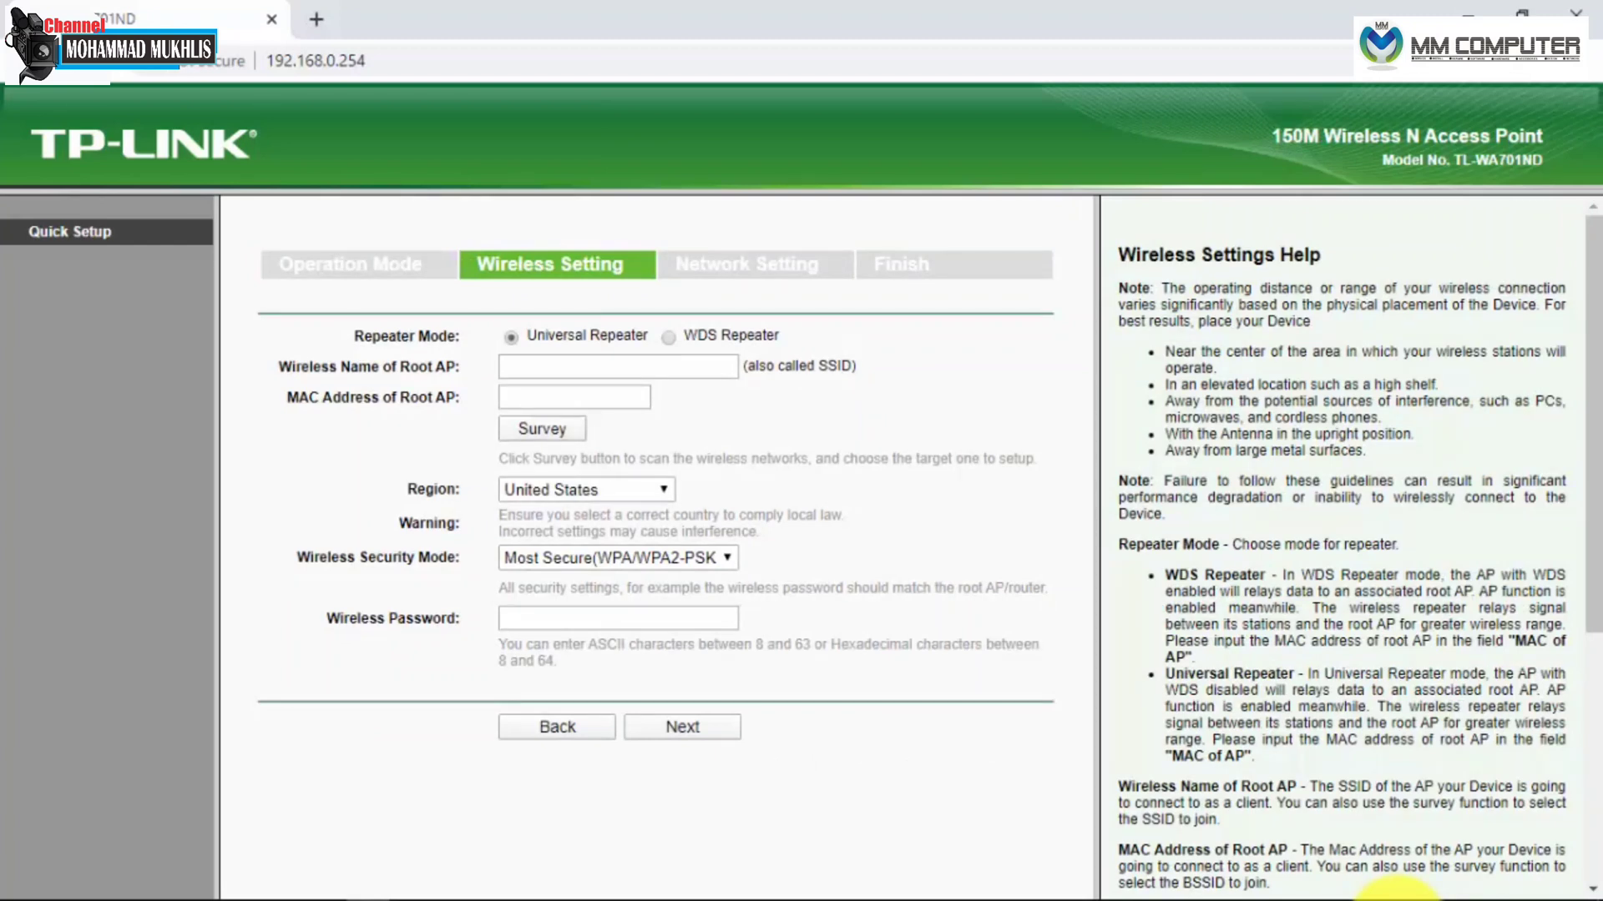
left_click(618, 367)
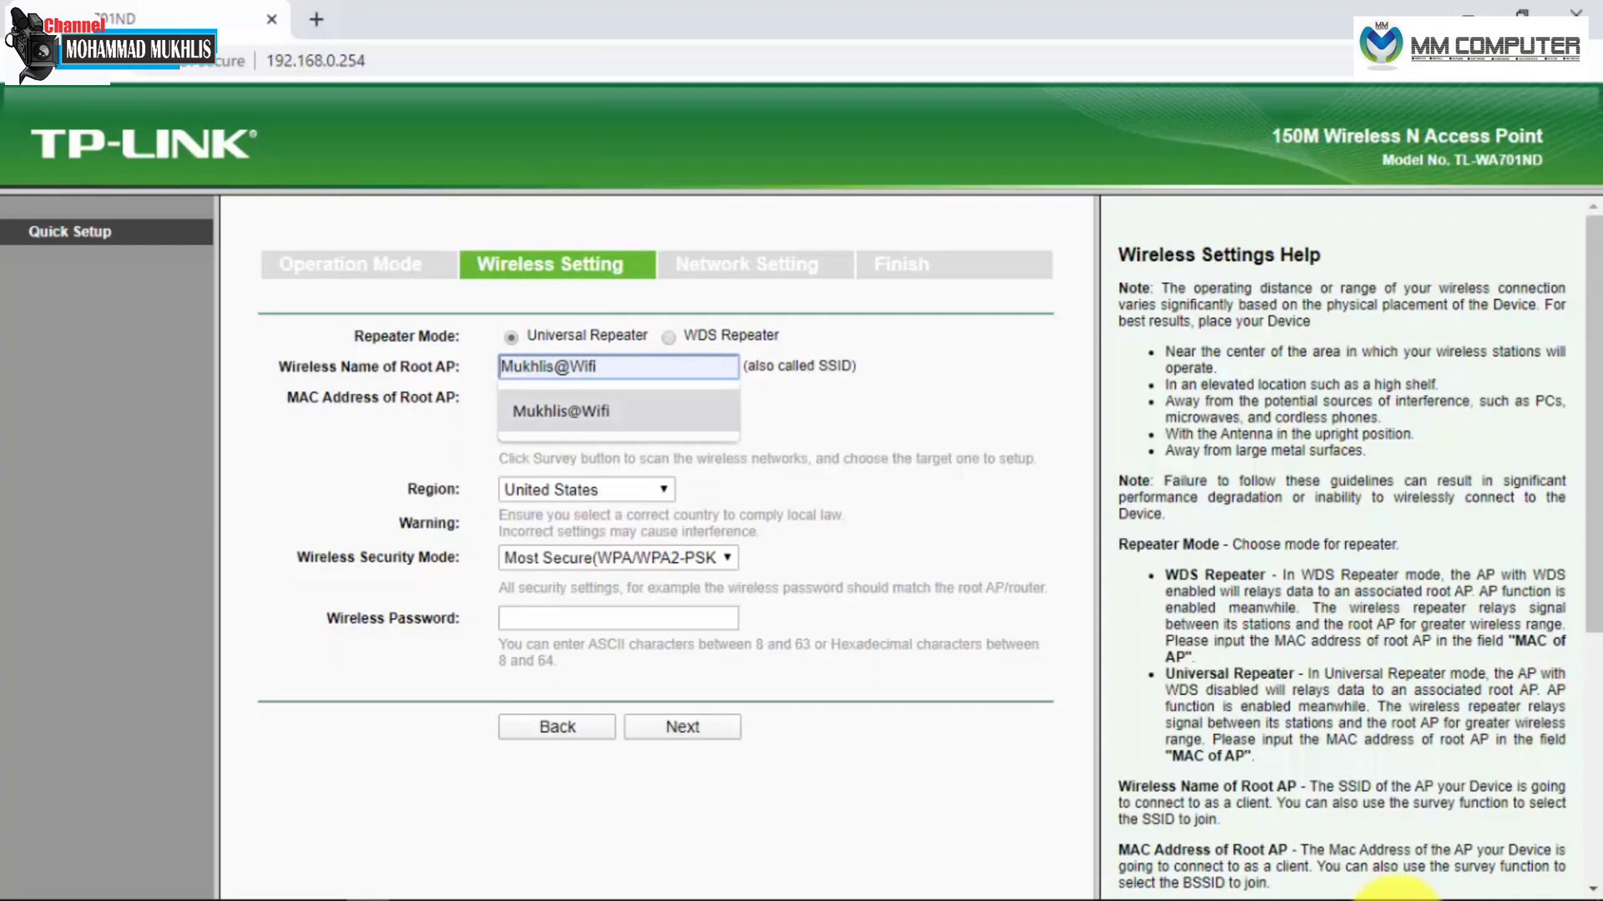
left_click(1398, 900)
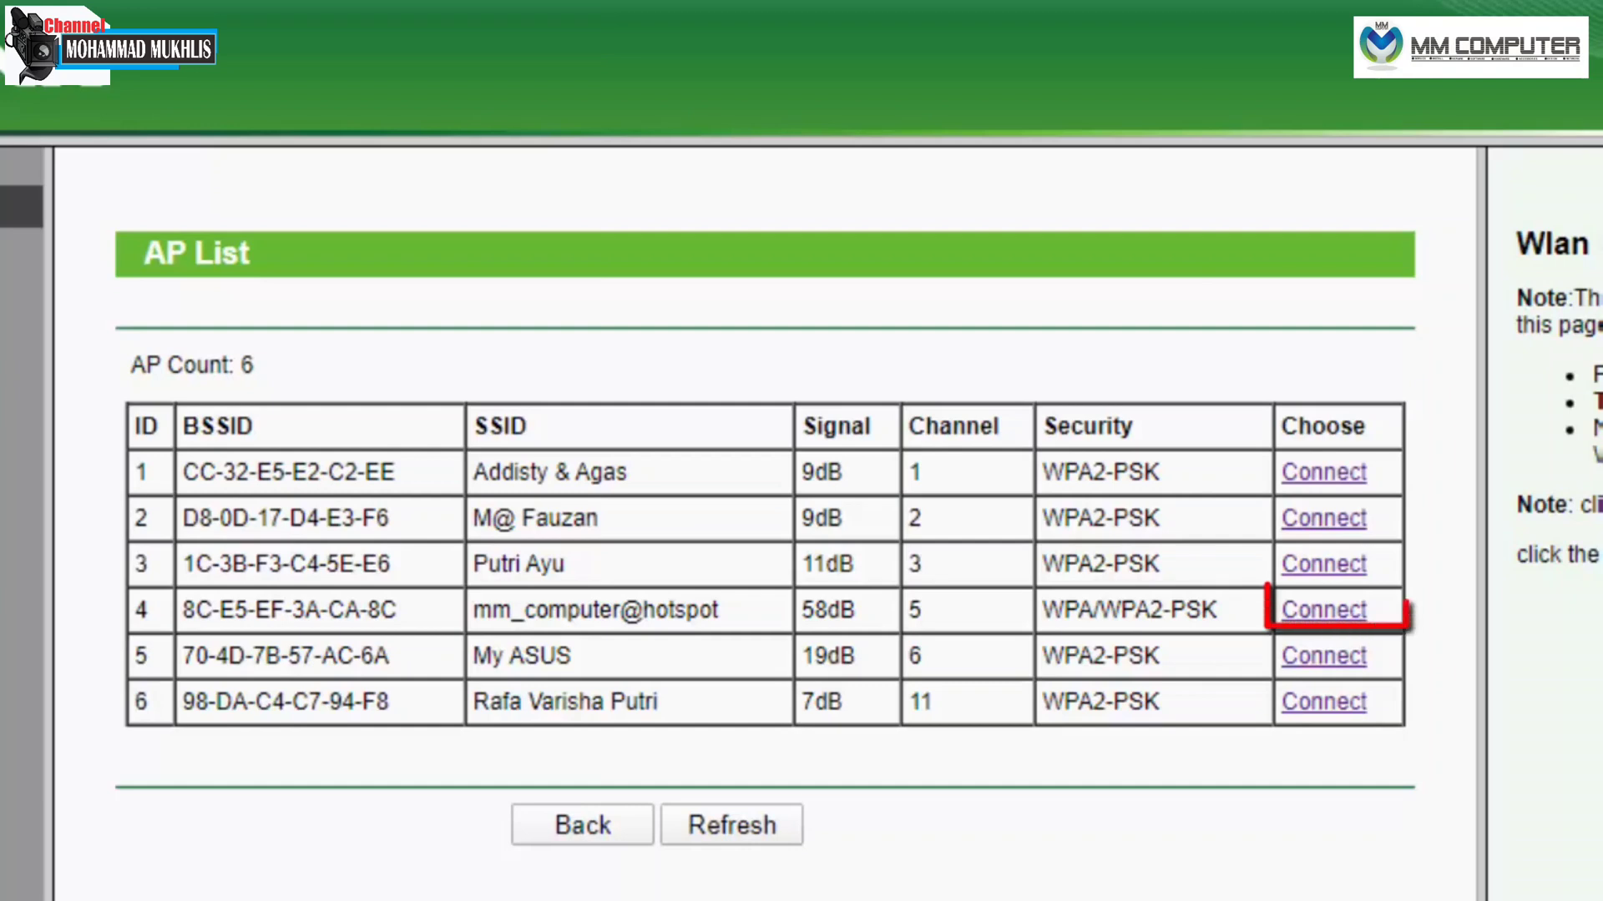
left_click_drag(719, 610, 472, 610)
left_click(472, 610)
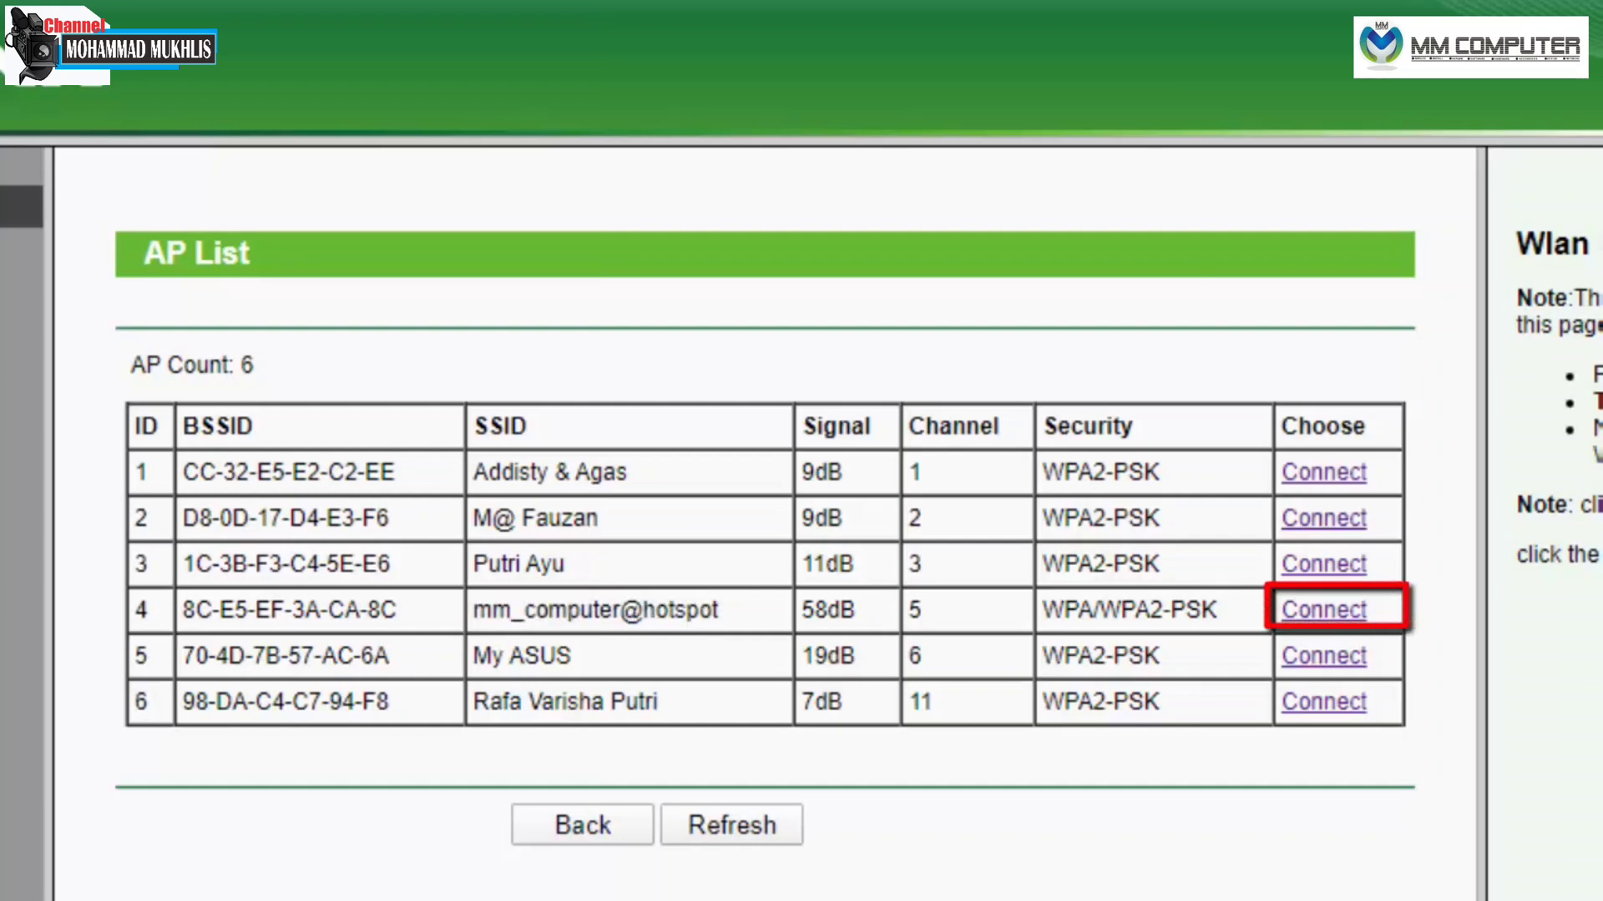
left_click_drag(719, 610, 472, 610)
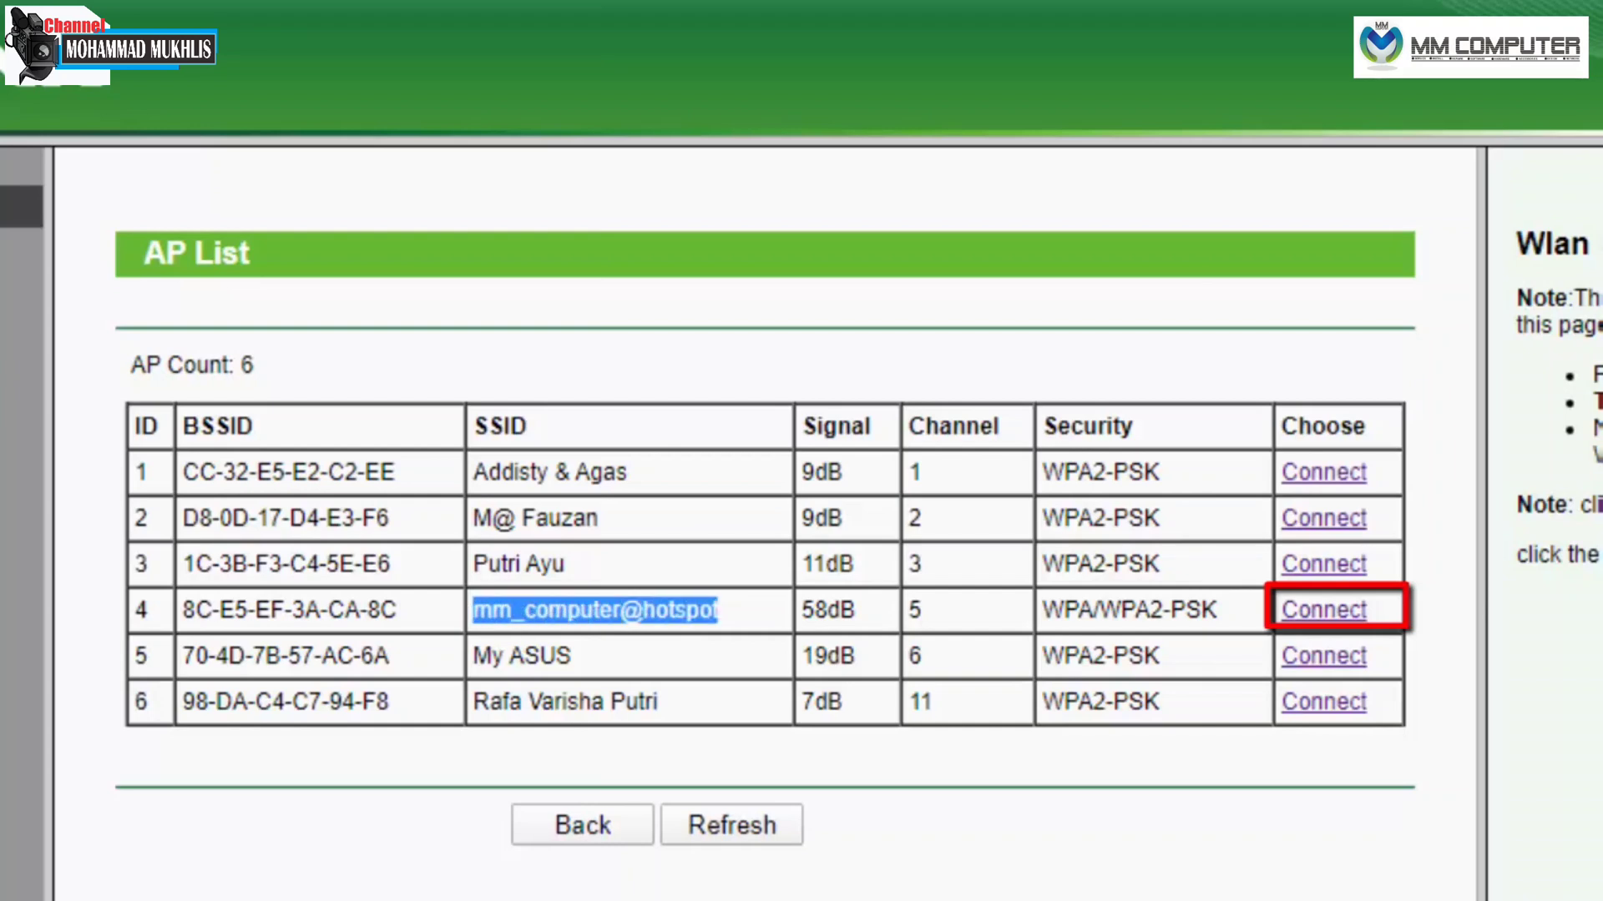
left_click(473, 610)
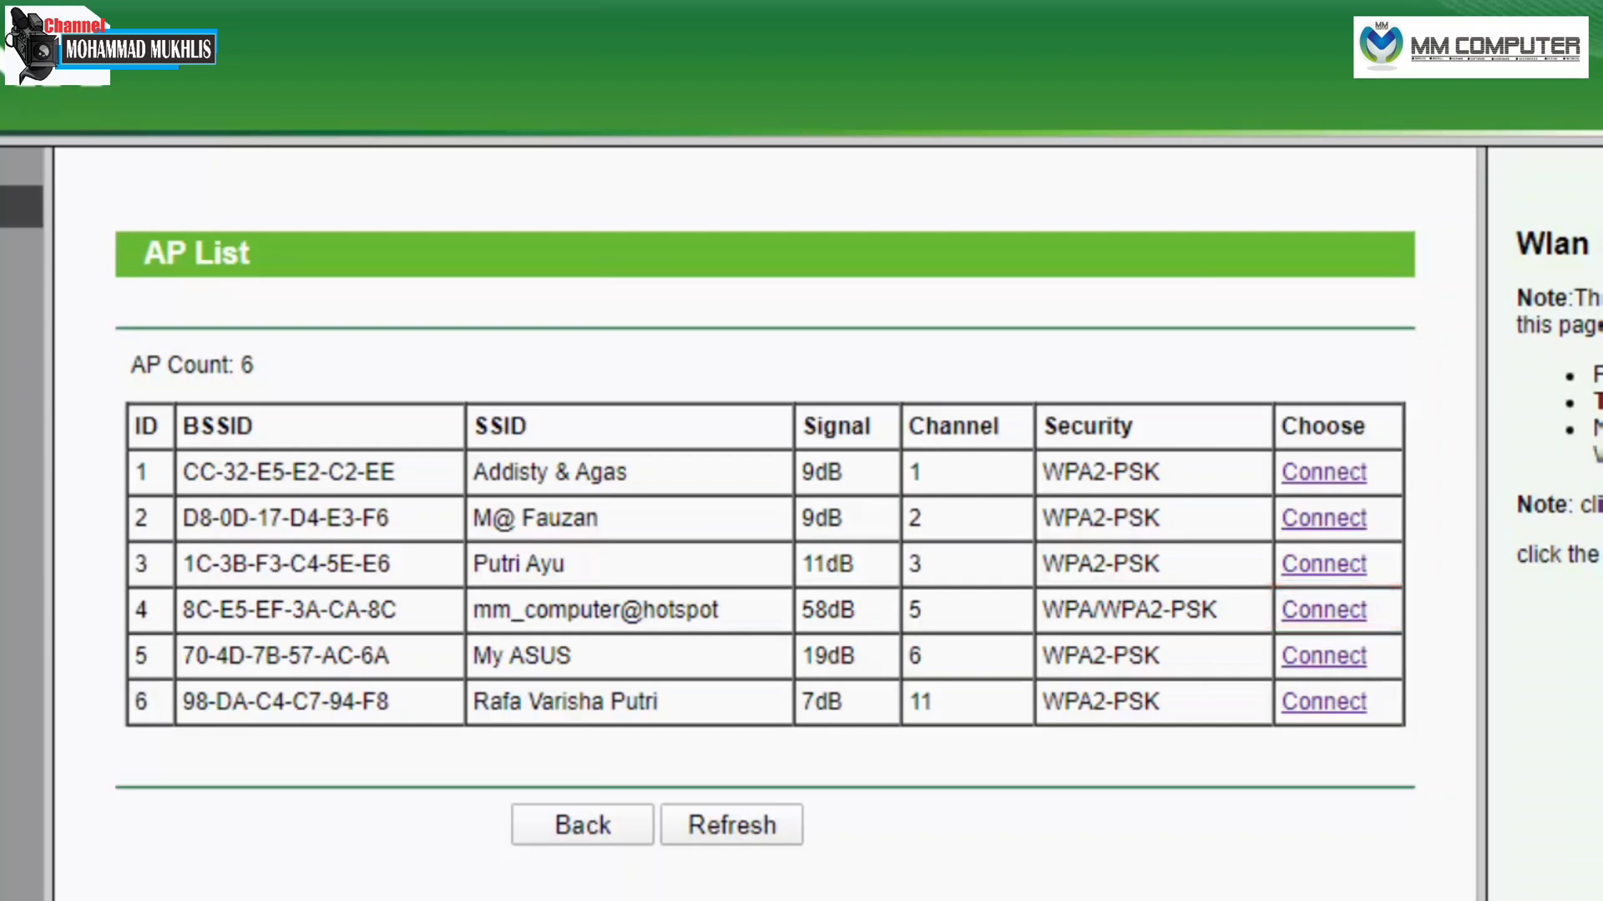
left_click(1324, 610)
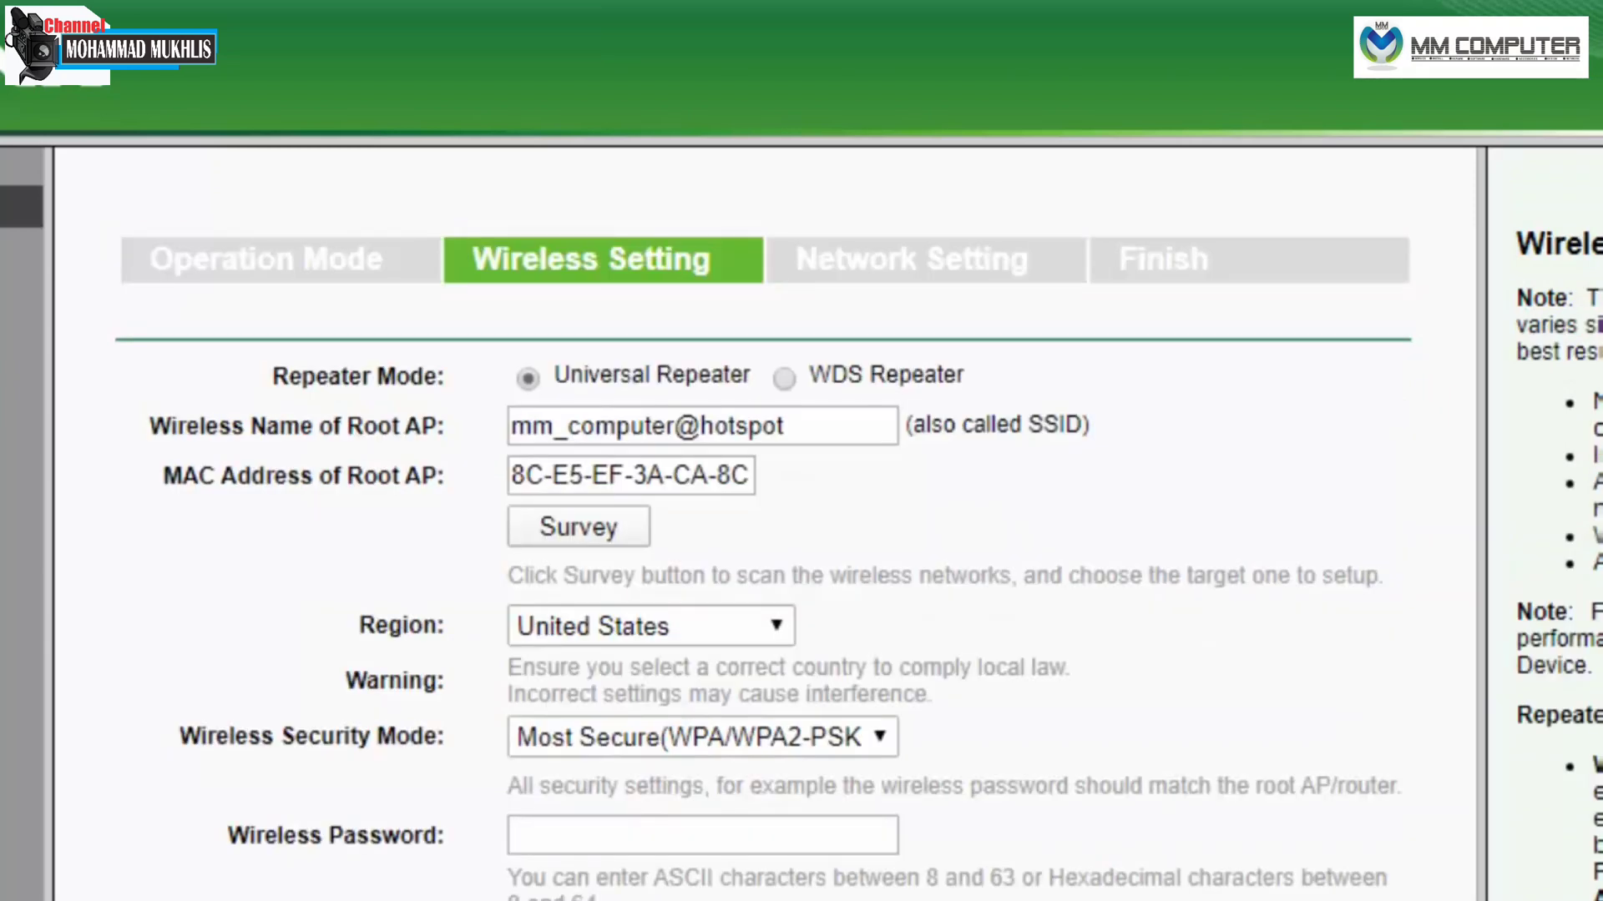
- Confirm Region remains United States and place the cursor in Wireless Password
left_click_drag(788, 426, 595, 426)
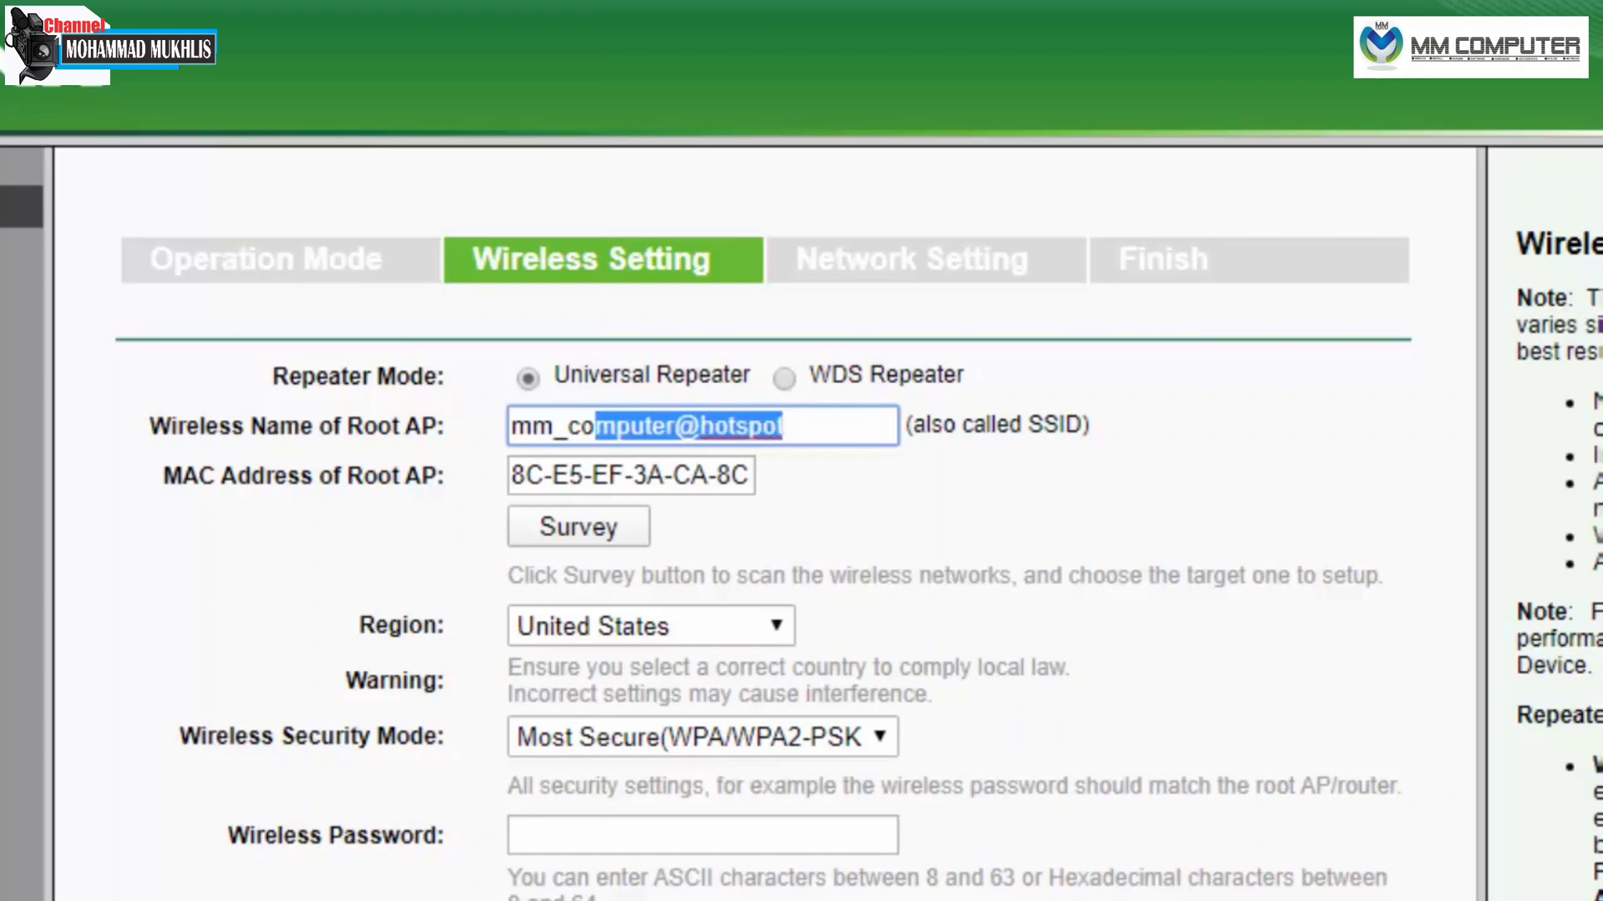
left_click(997, 425)
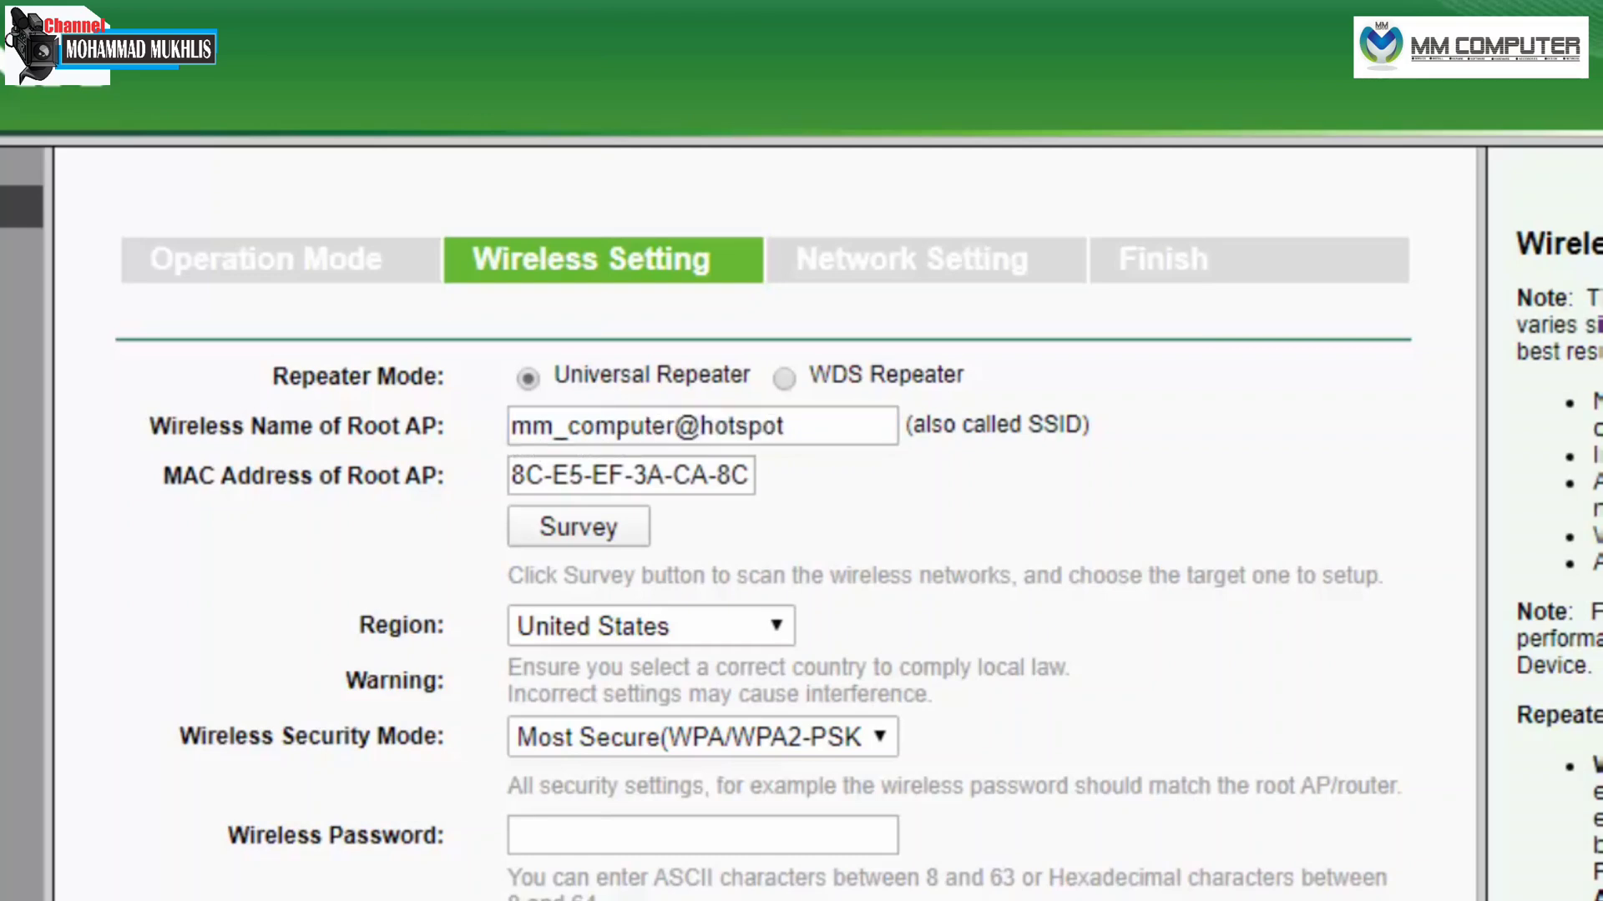
left_click(668, 626)
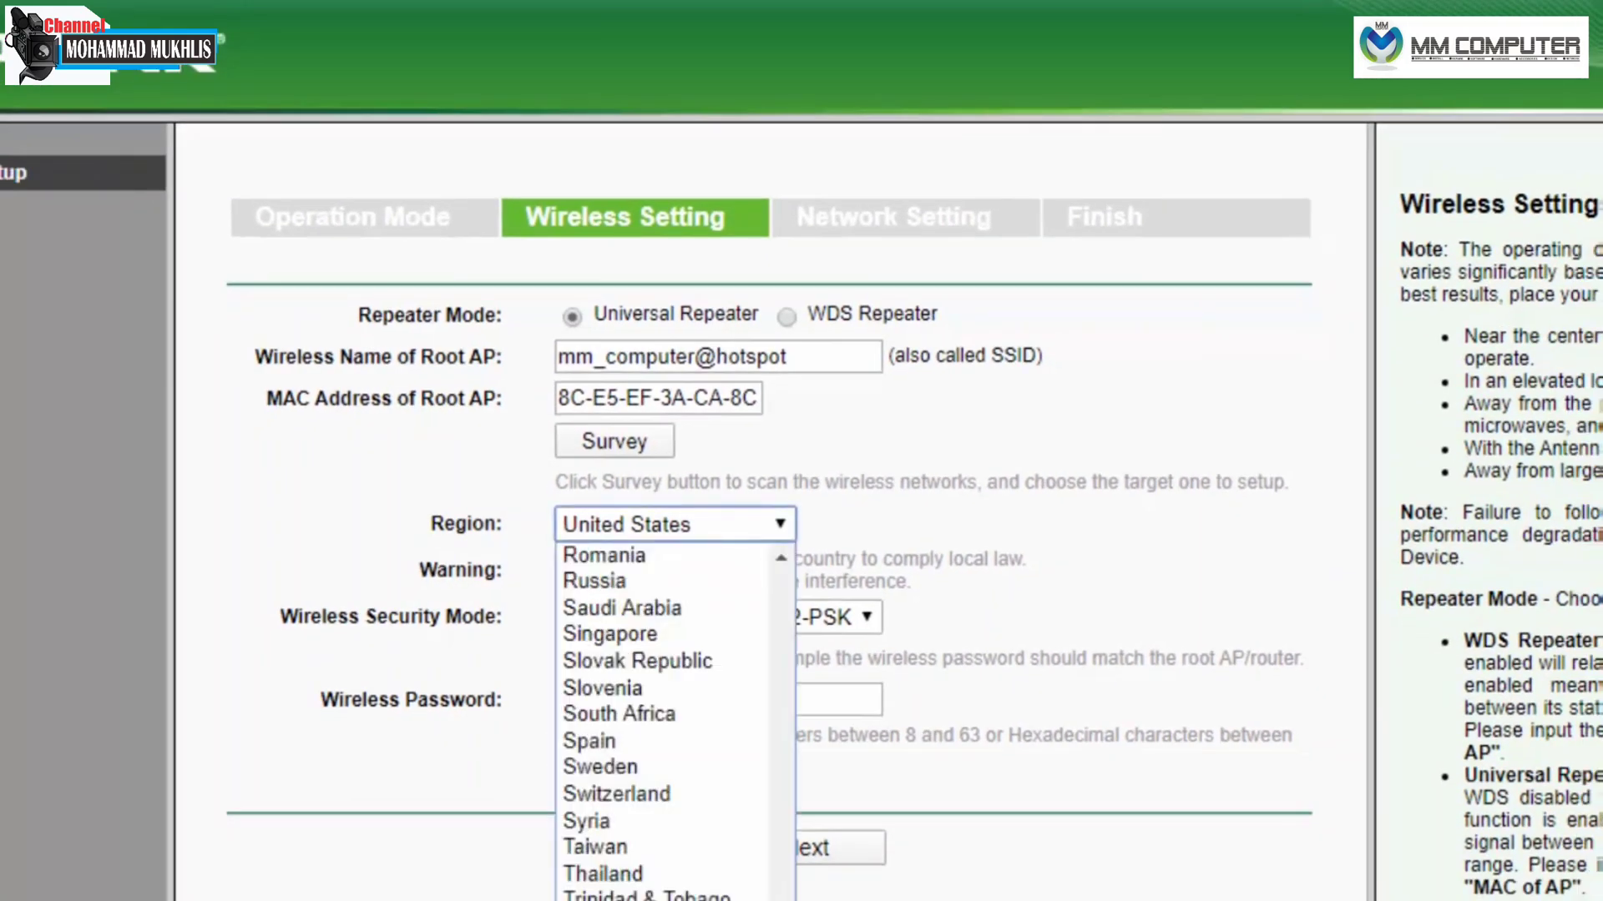
left_click(997, 535)
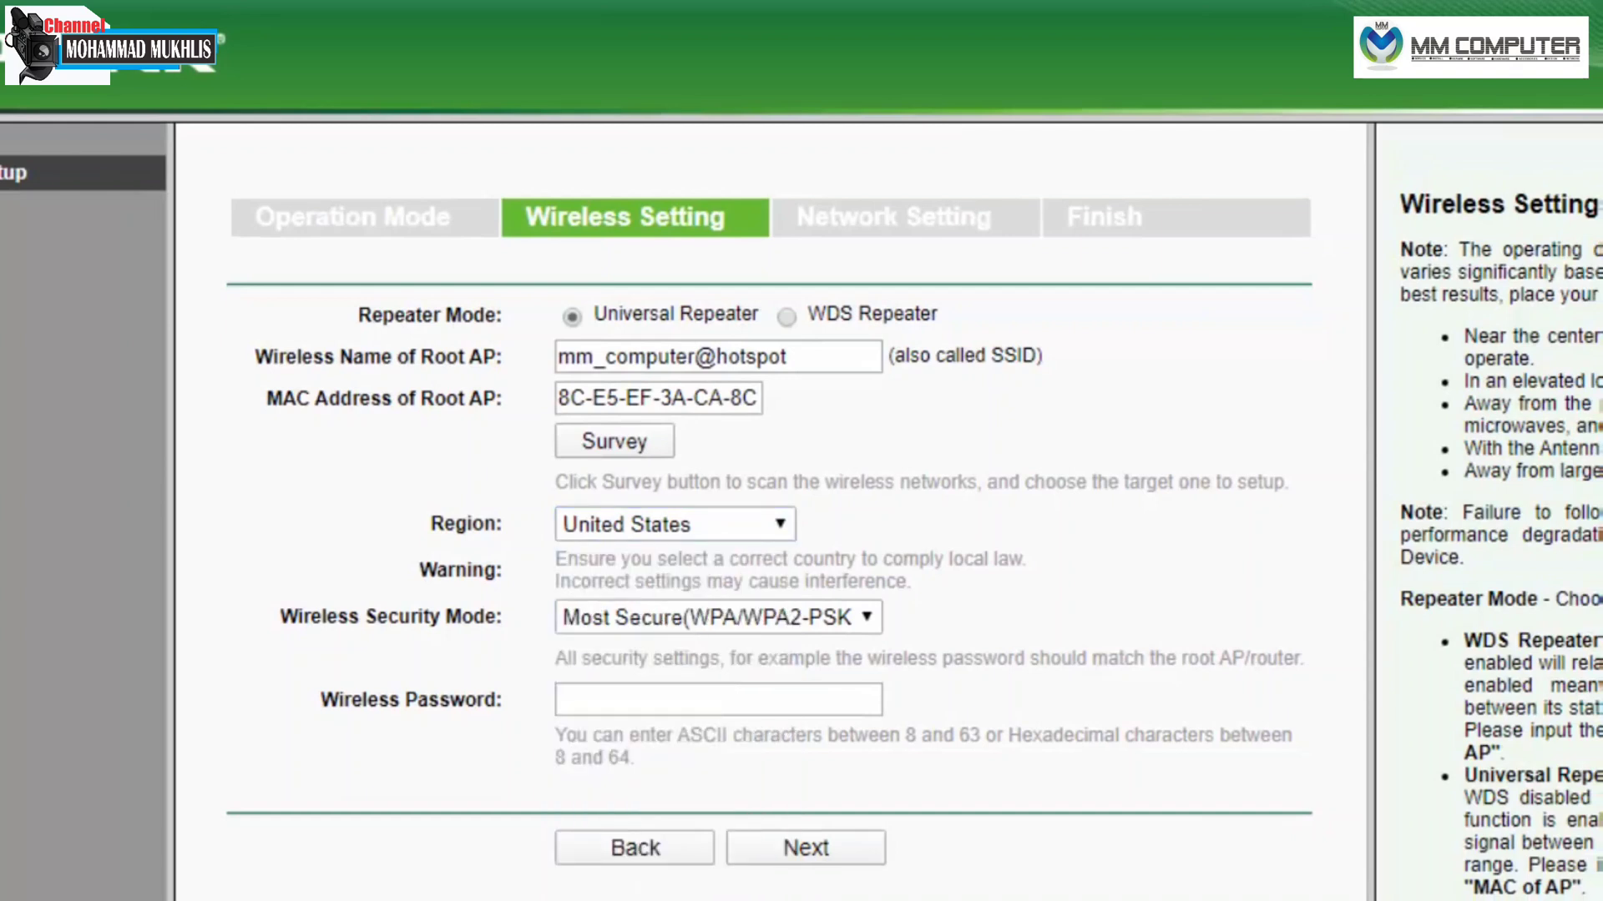
left_click(718, 618)
left_click(997, 617)
left_click(718, 700)
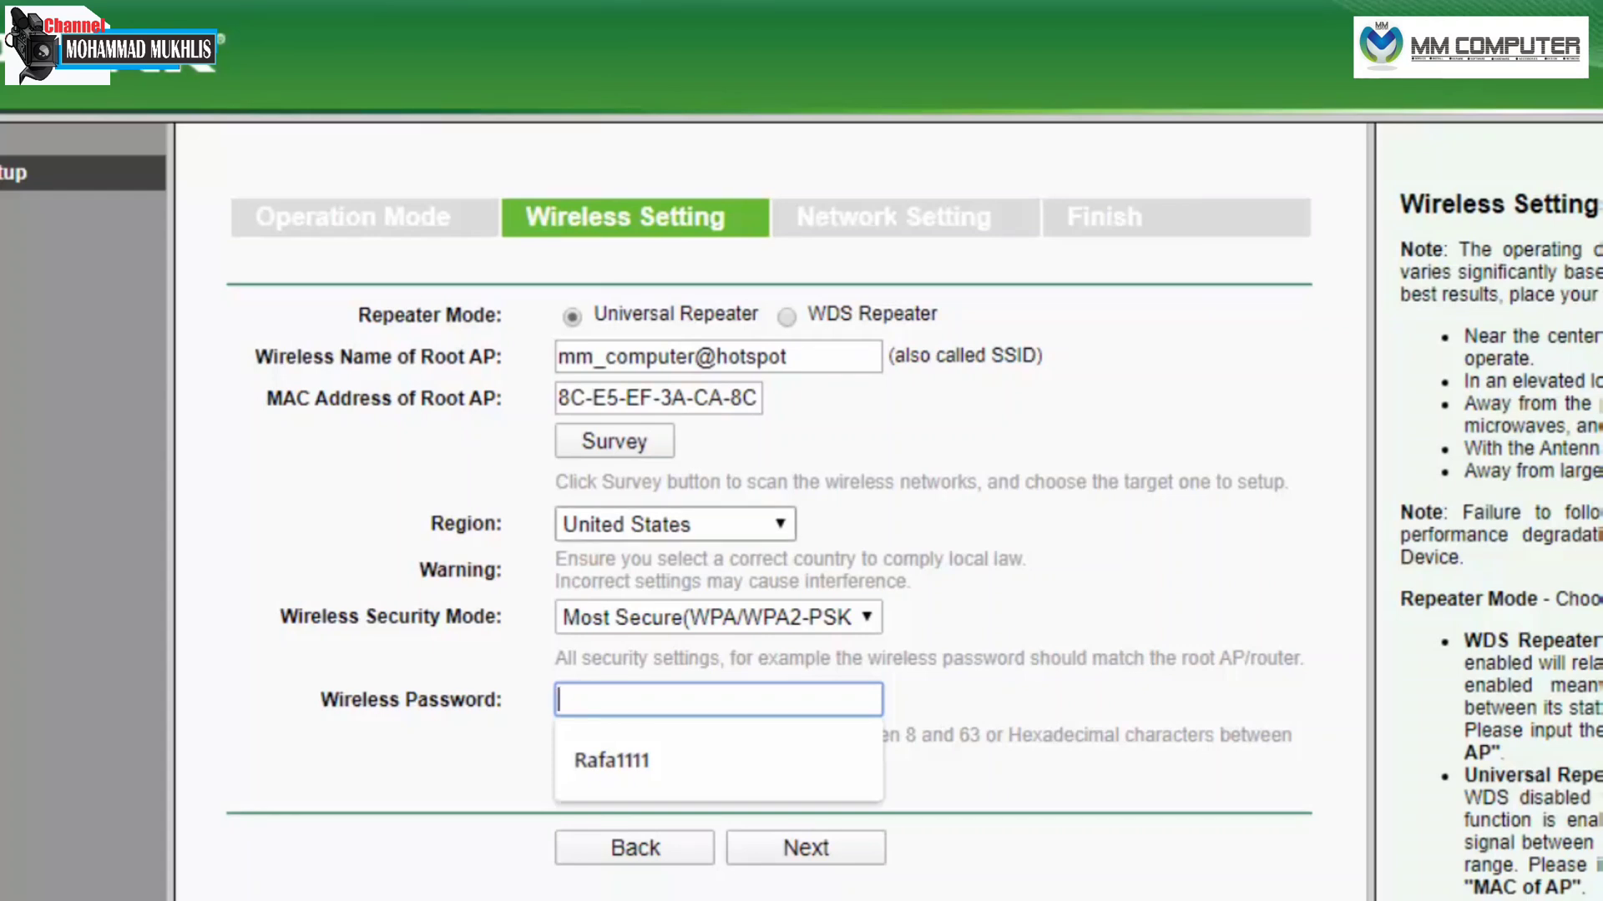
left_click_drag(789, 357, 556, 357)
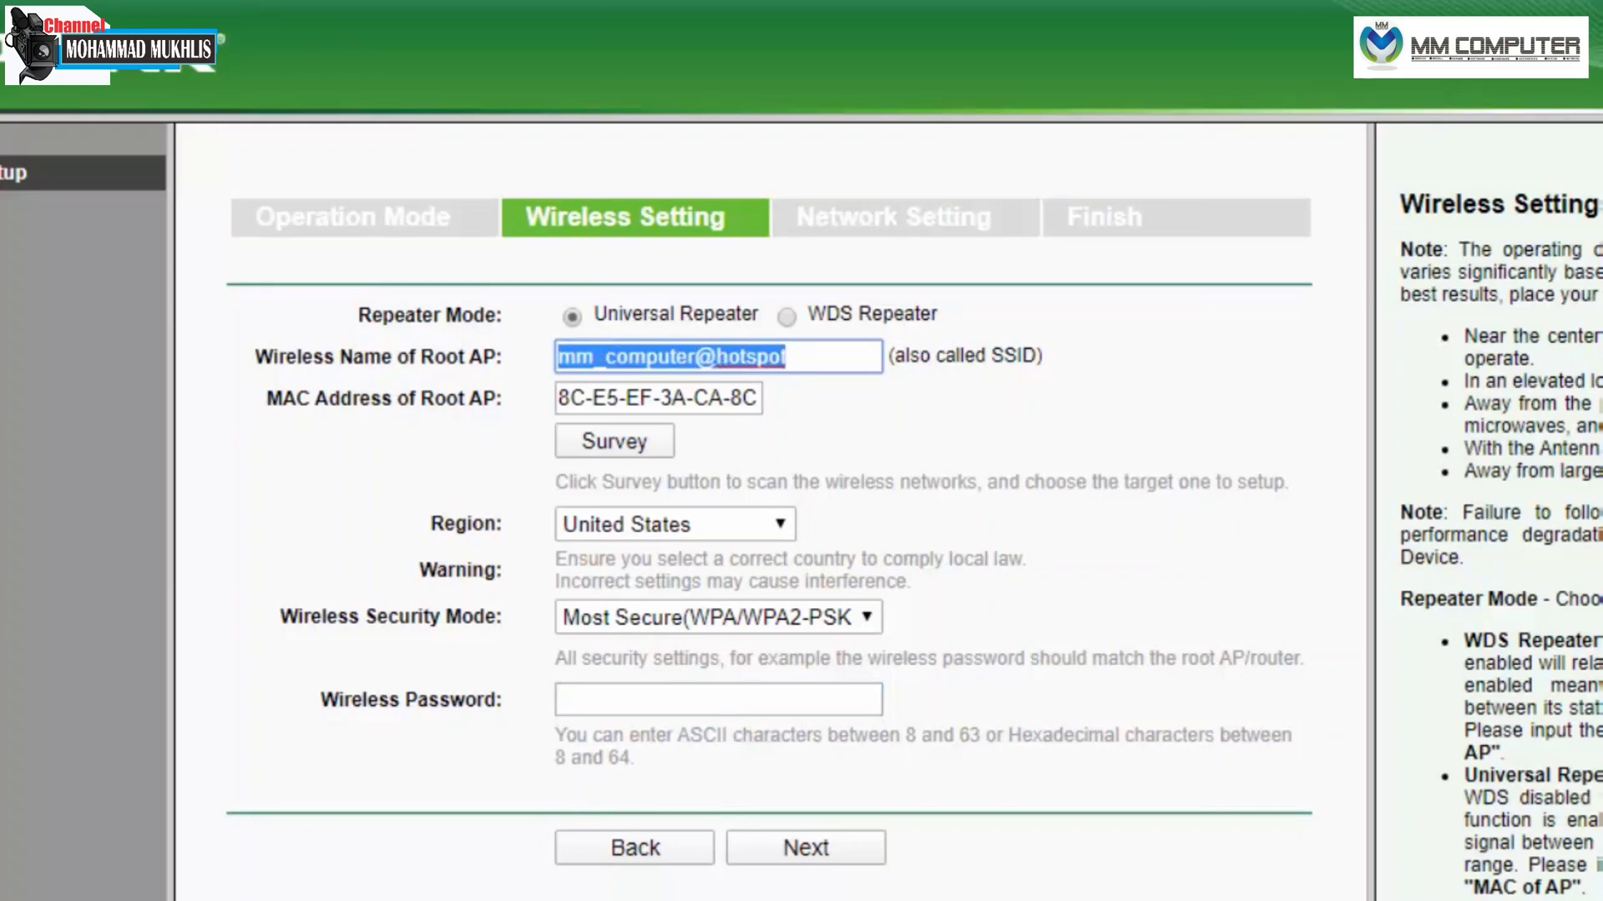
left_click(718, 700)
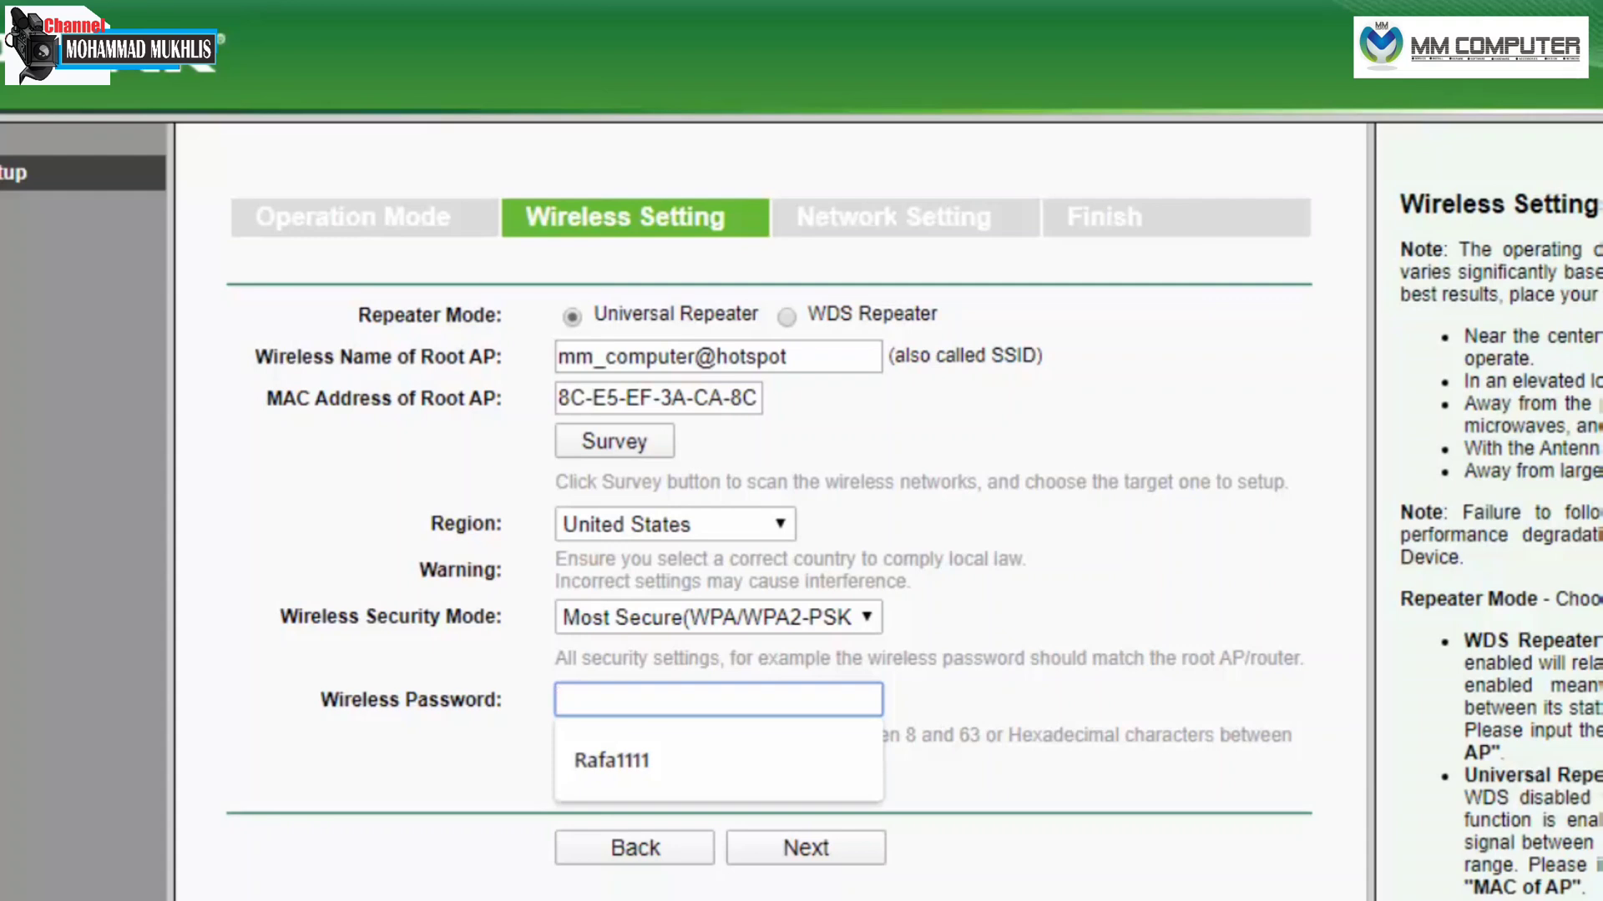
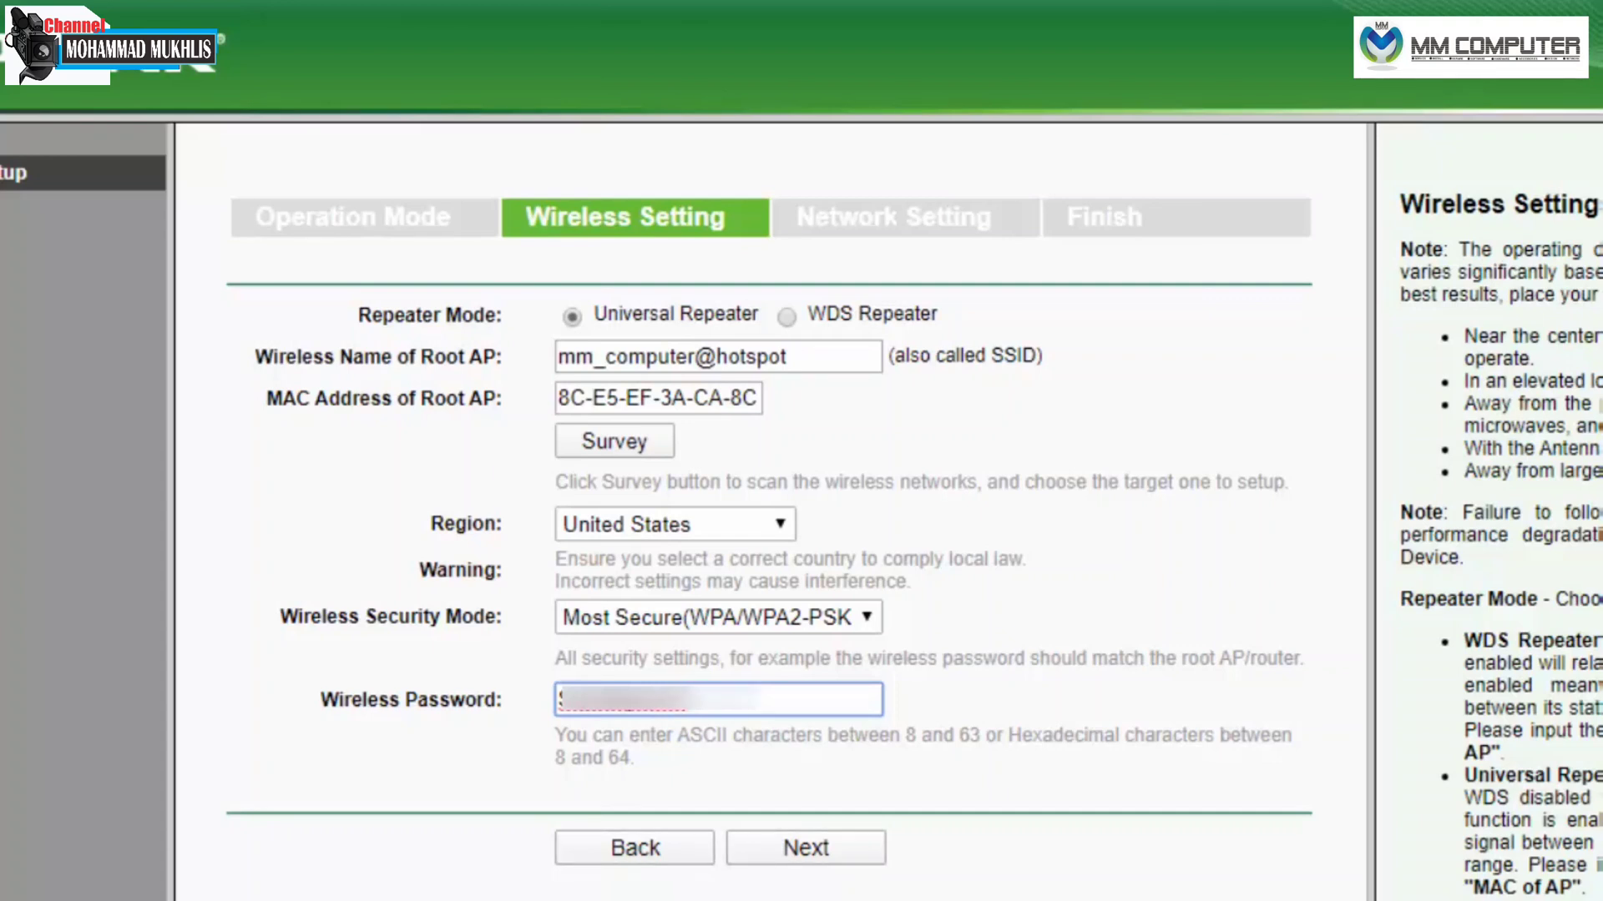
- Enter the root network's wireless password and proceed to Network Setting
left_click(675, 525)
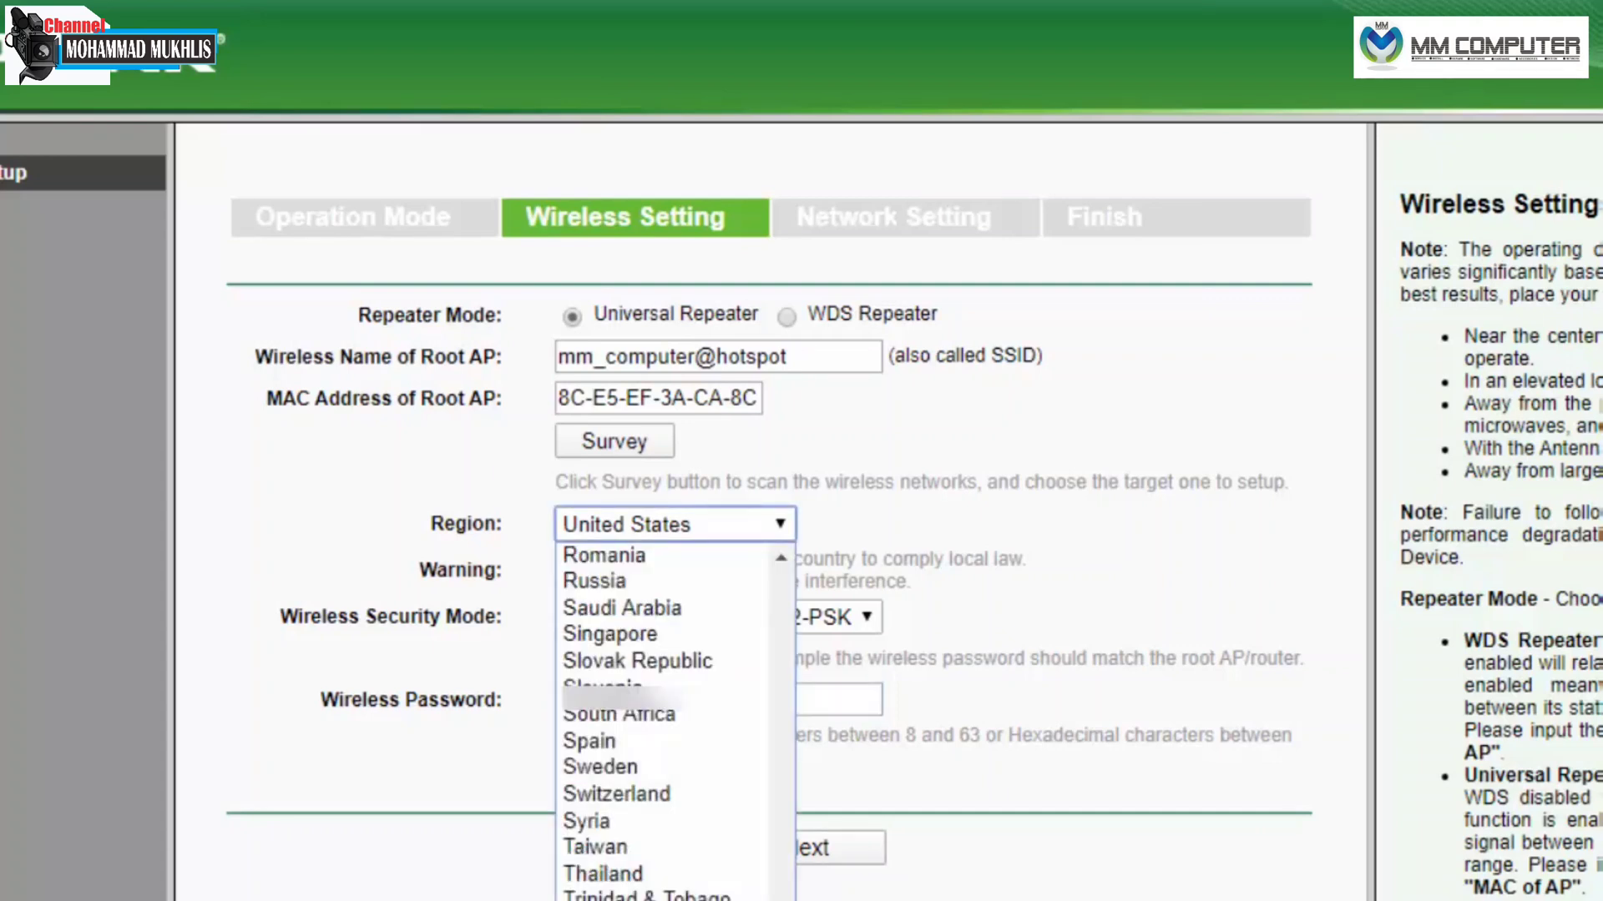
key("Escape")
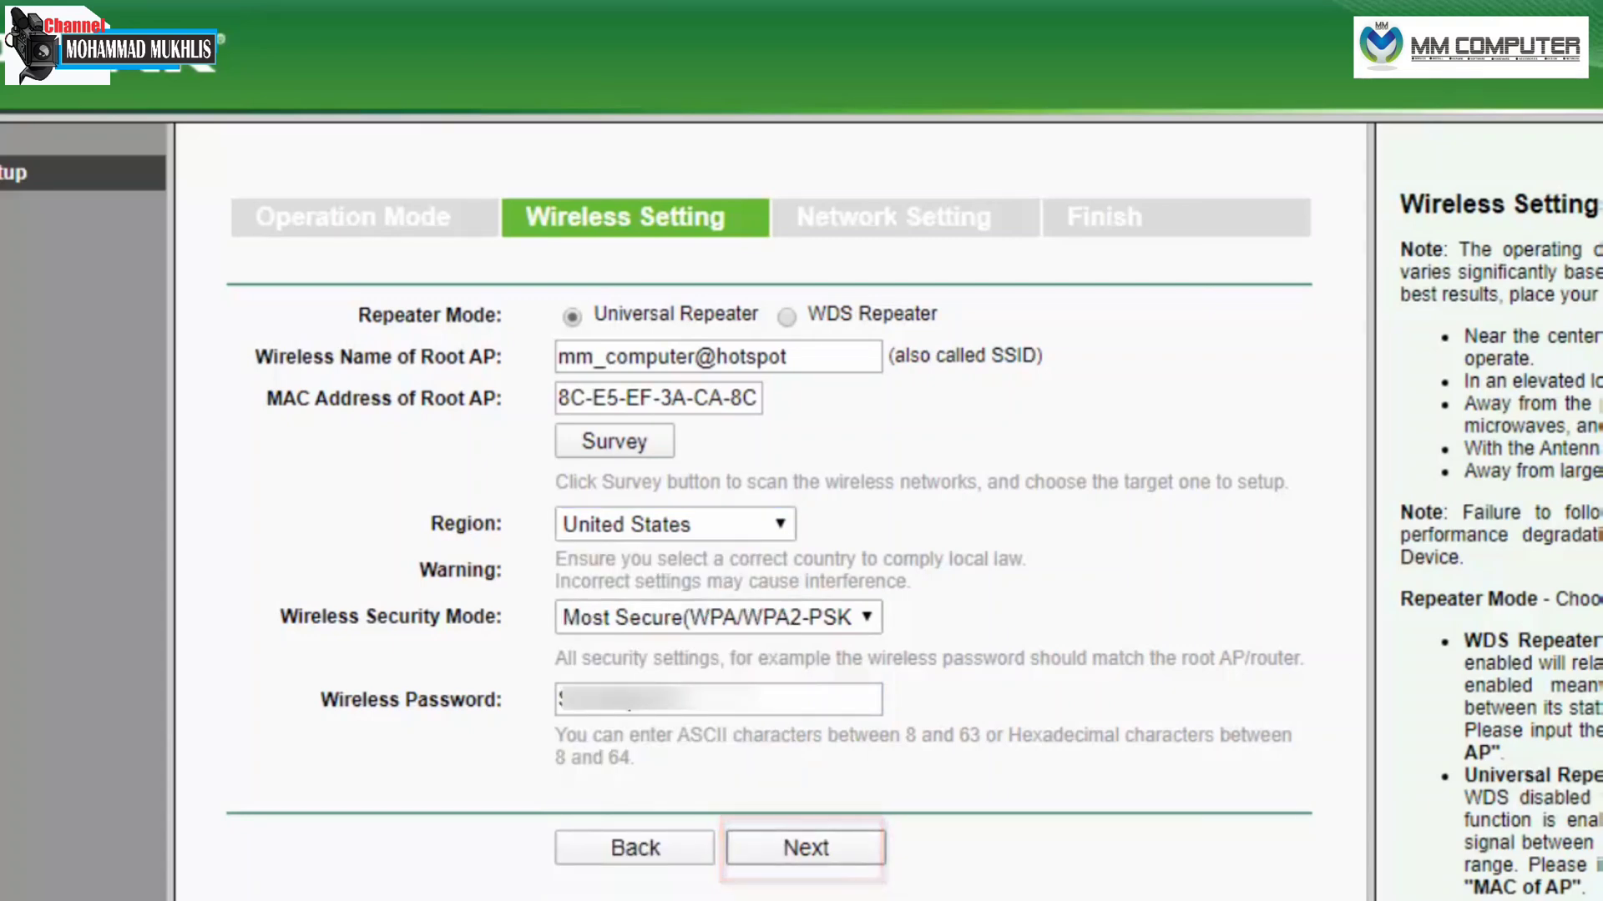
left_click(806, 848)
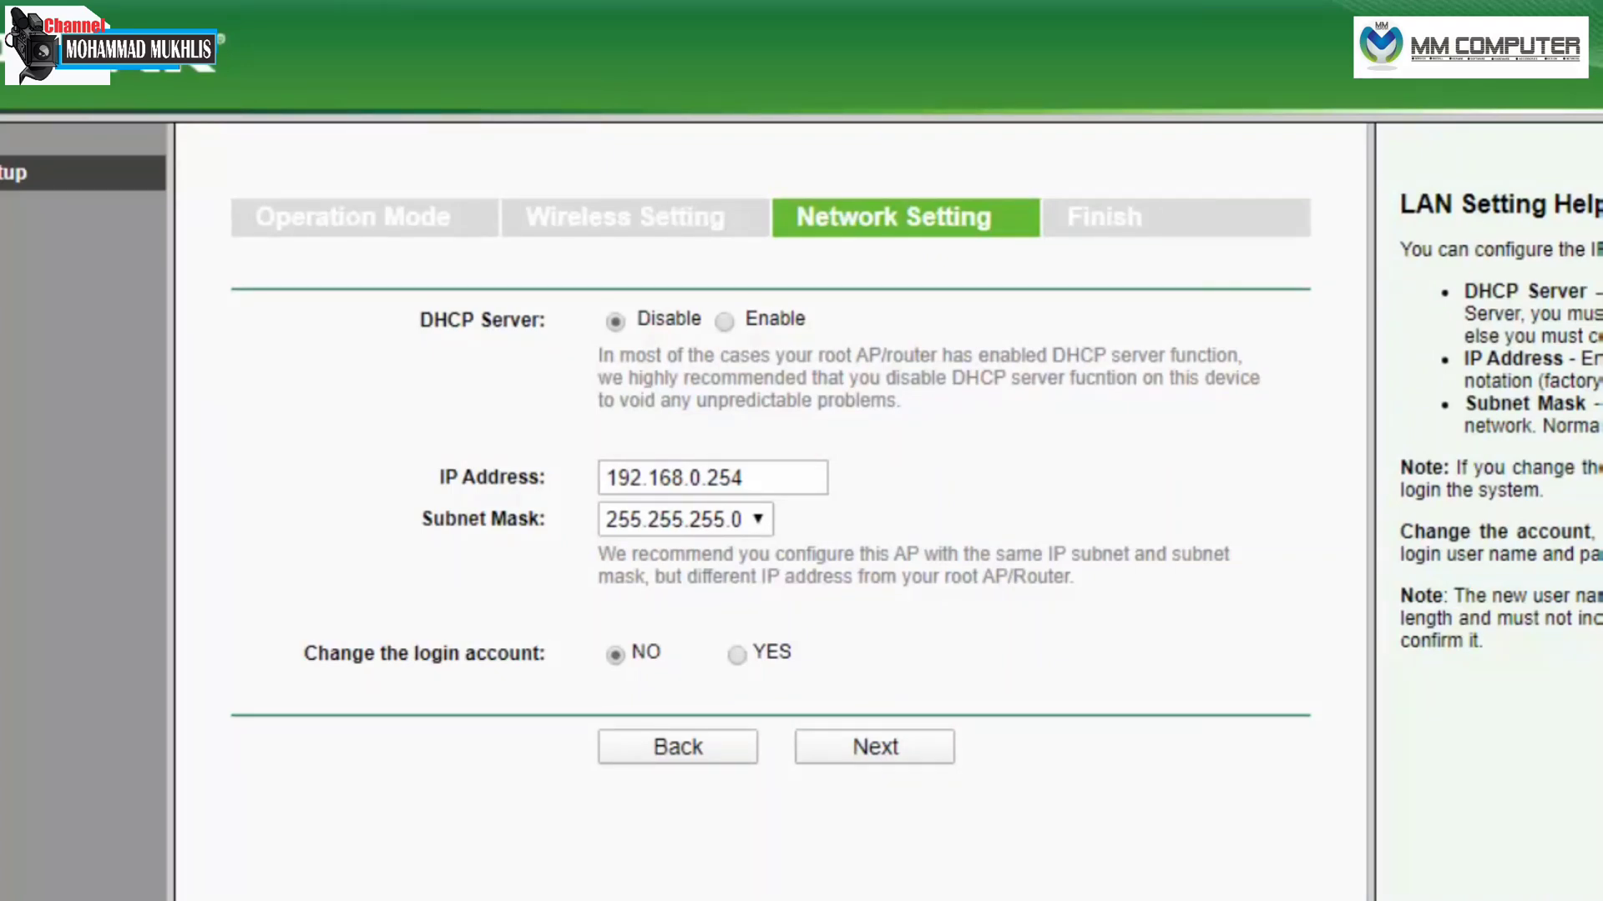
- Change the IP address from 192.168.0.254 to 192.168.0.111, keep DHCP Server disabled, continue
left_click(756, 478)
left_click_drag(755, 478, 707, 479)
left_click(745, 478)
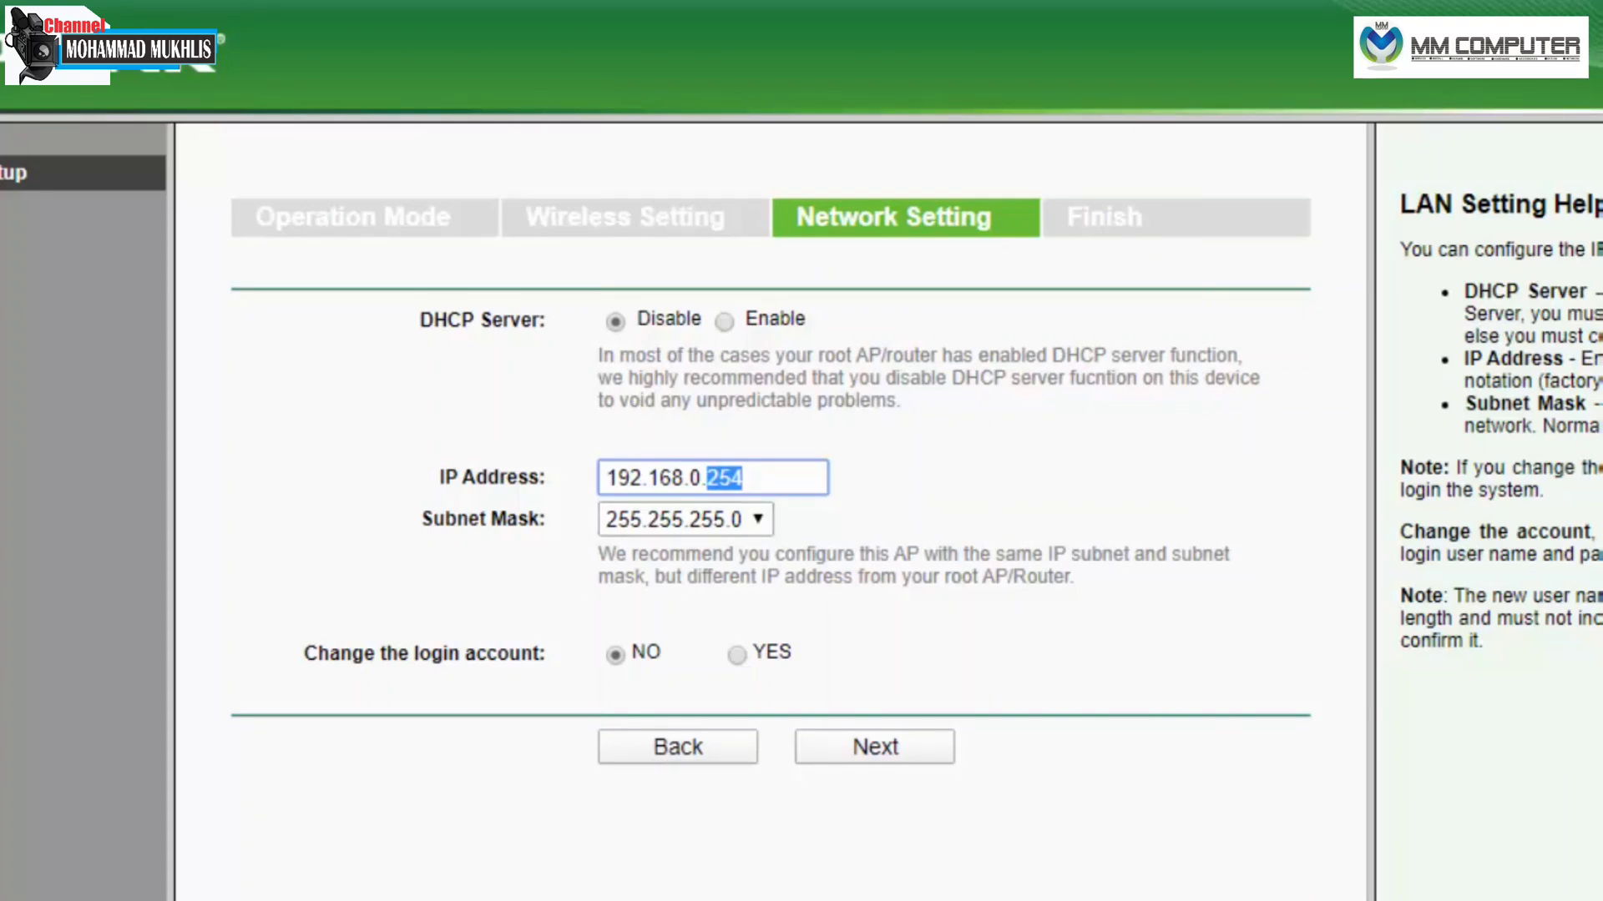
type("111")
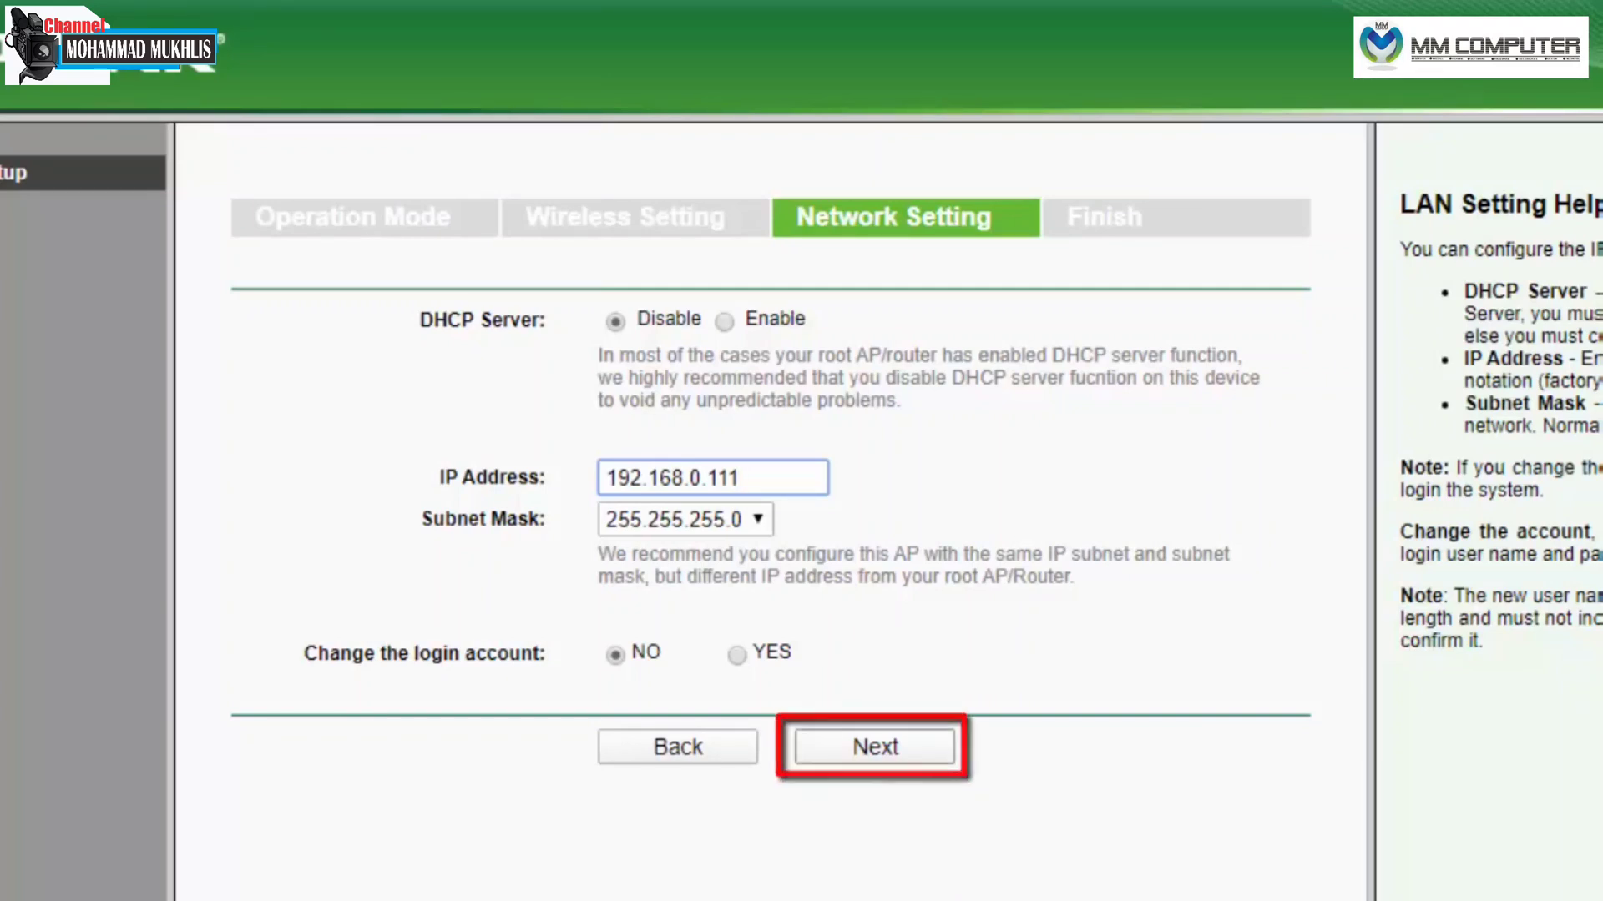
left_click(875, 747)
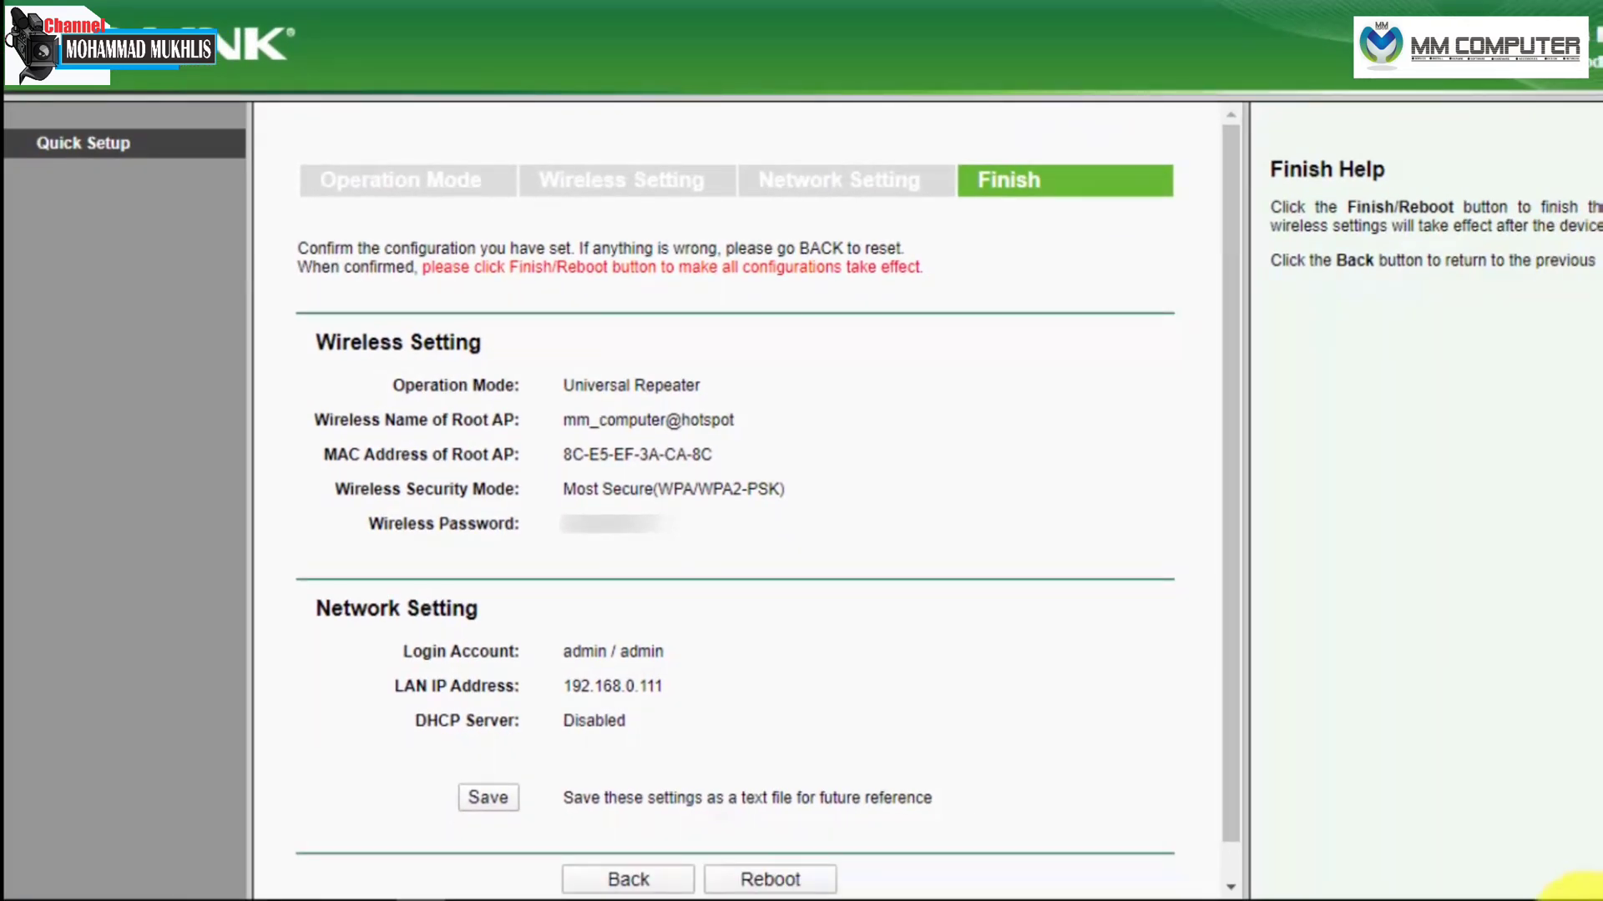
- Review the Finish page: Universal Repeater mode, wireless security, login account, LAN IP and DHCP values
mouse_move(564, 386)
left_mouse_down()
mouse_move(701, 386)
mouse_move(732, 420)
mouse_move(599, 420)
mouse_move(564, 385)
left_mouse_up()
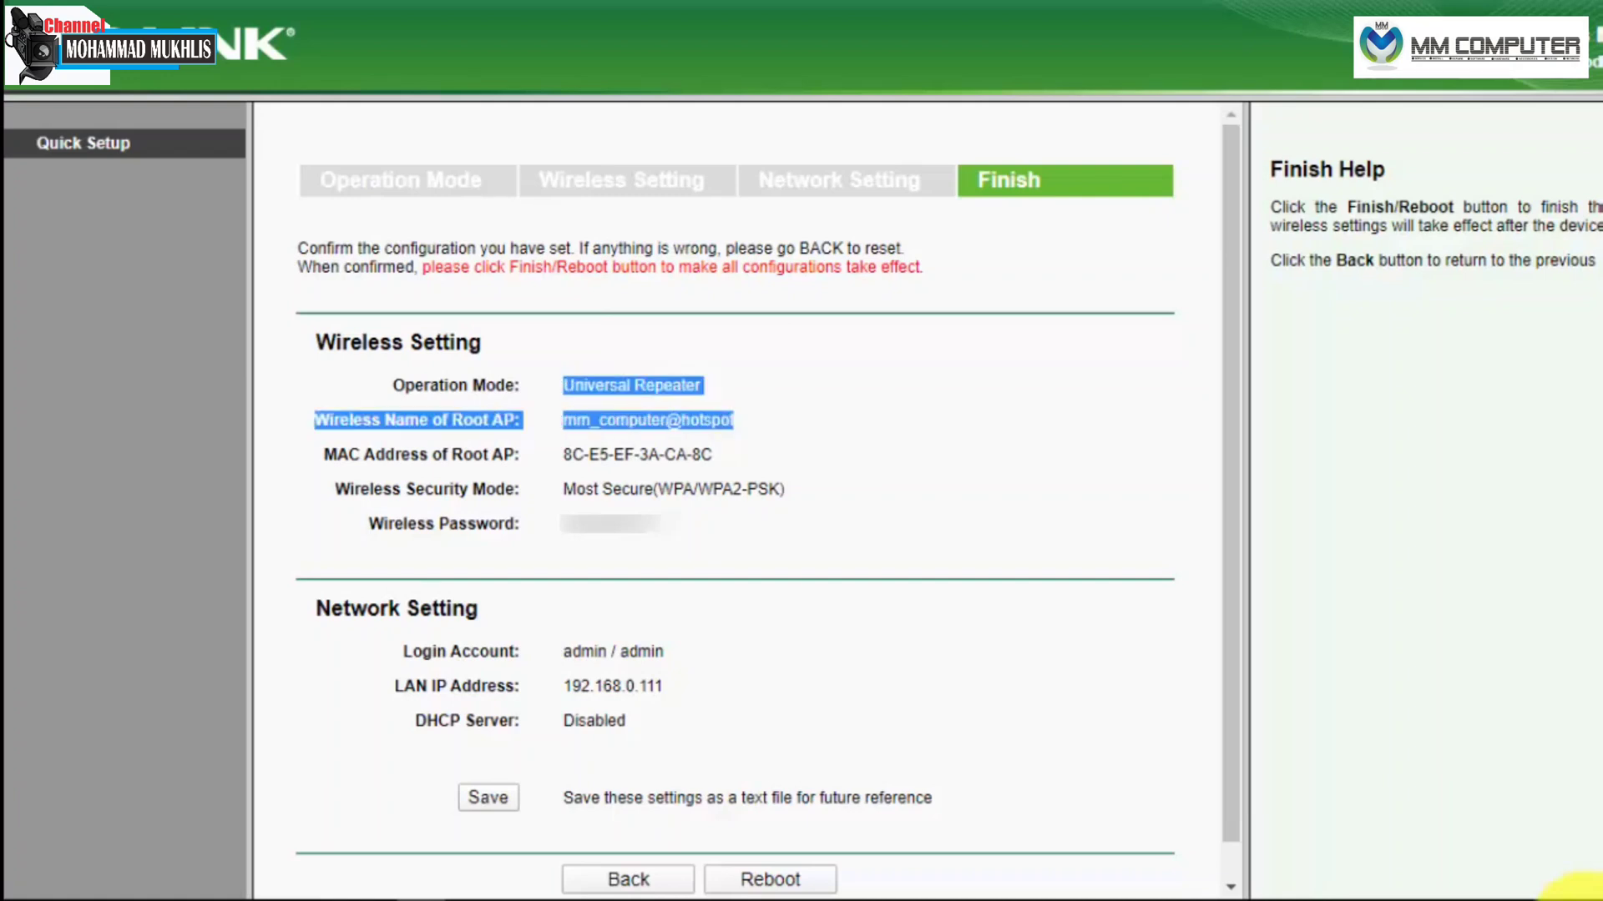
left_click_drag(332, 489, 596, 489)
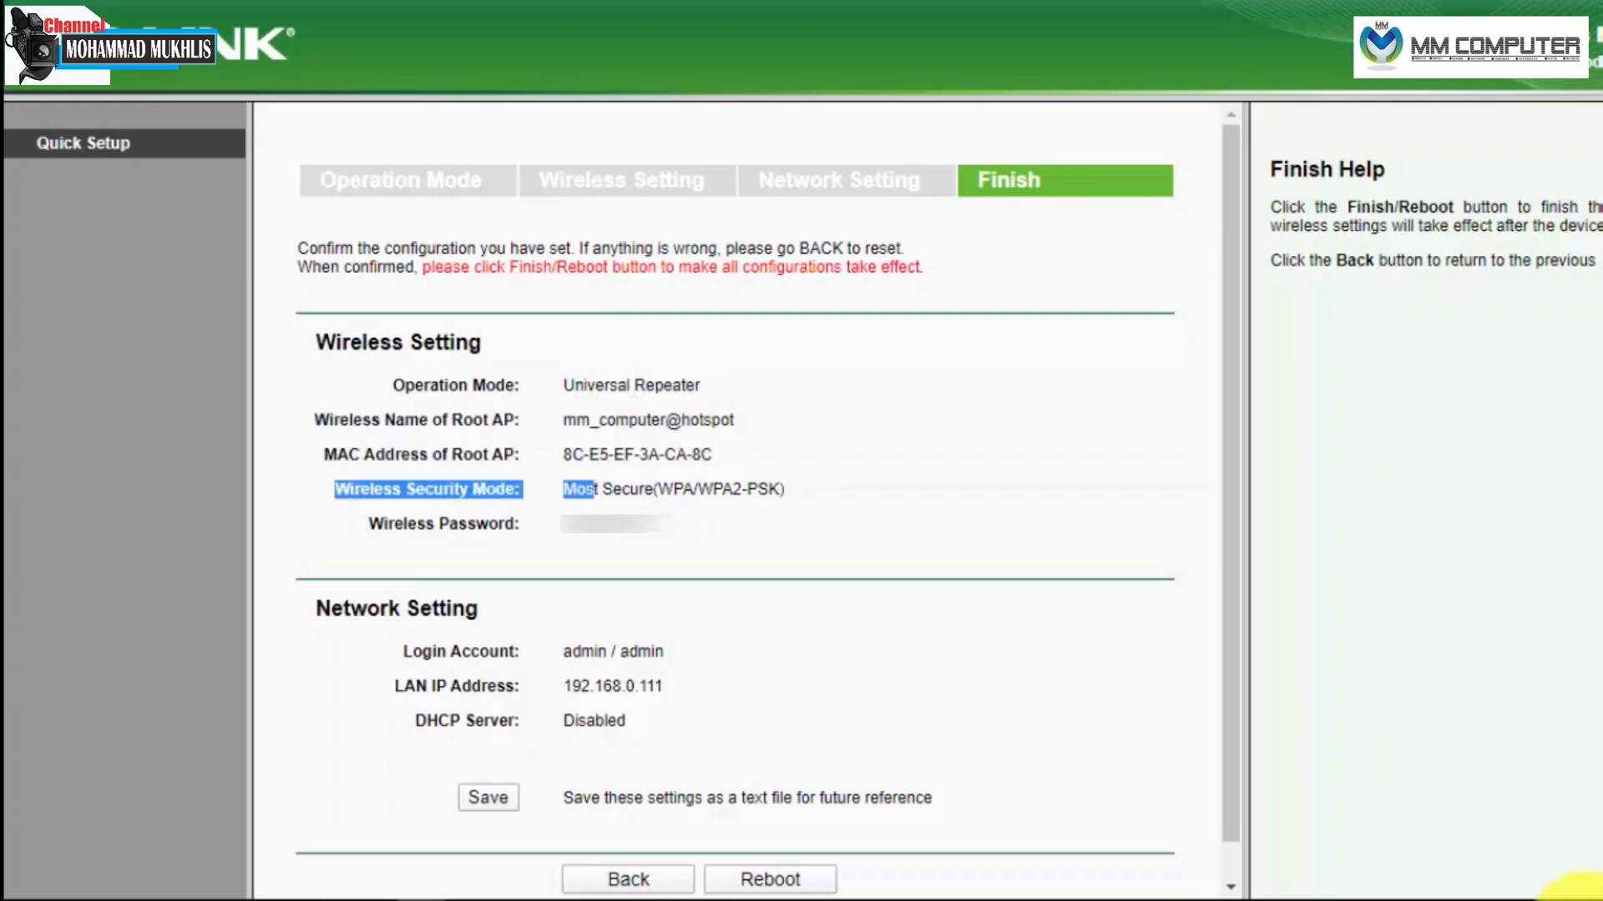
left_click_drag(663, 651, 564, 652)
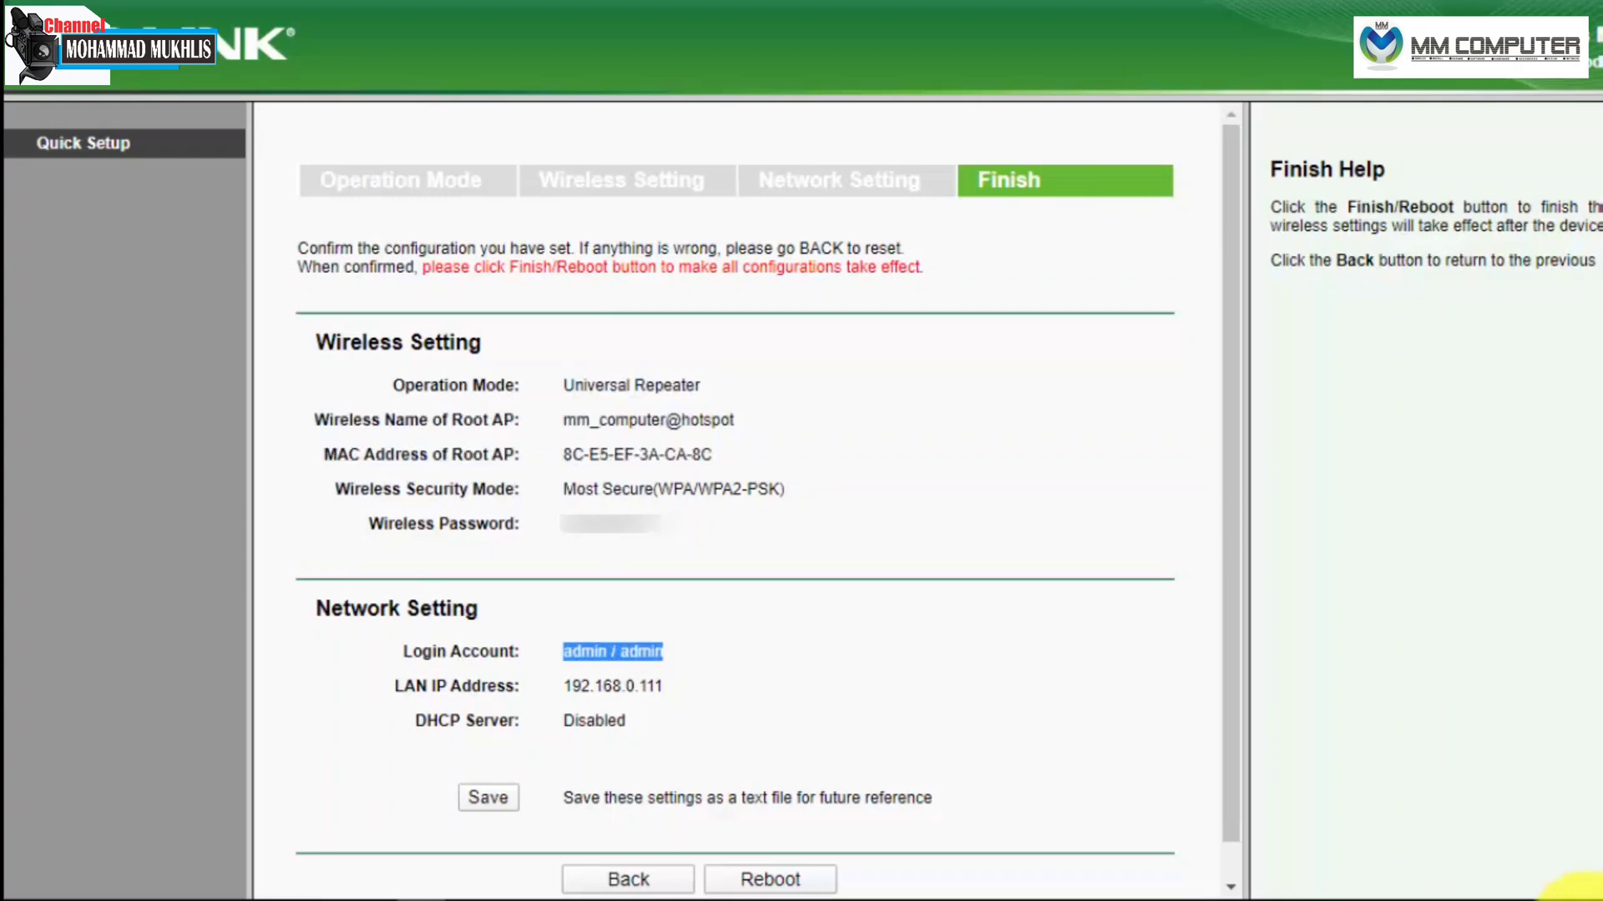
left_click_drag(664, 686, 574, 722)
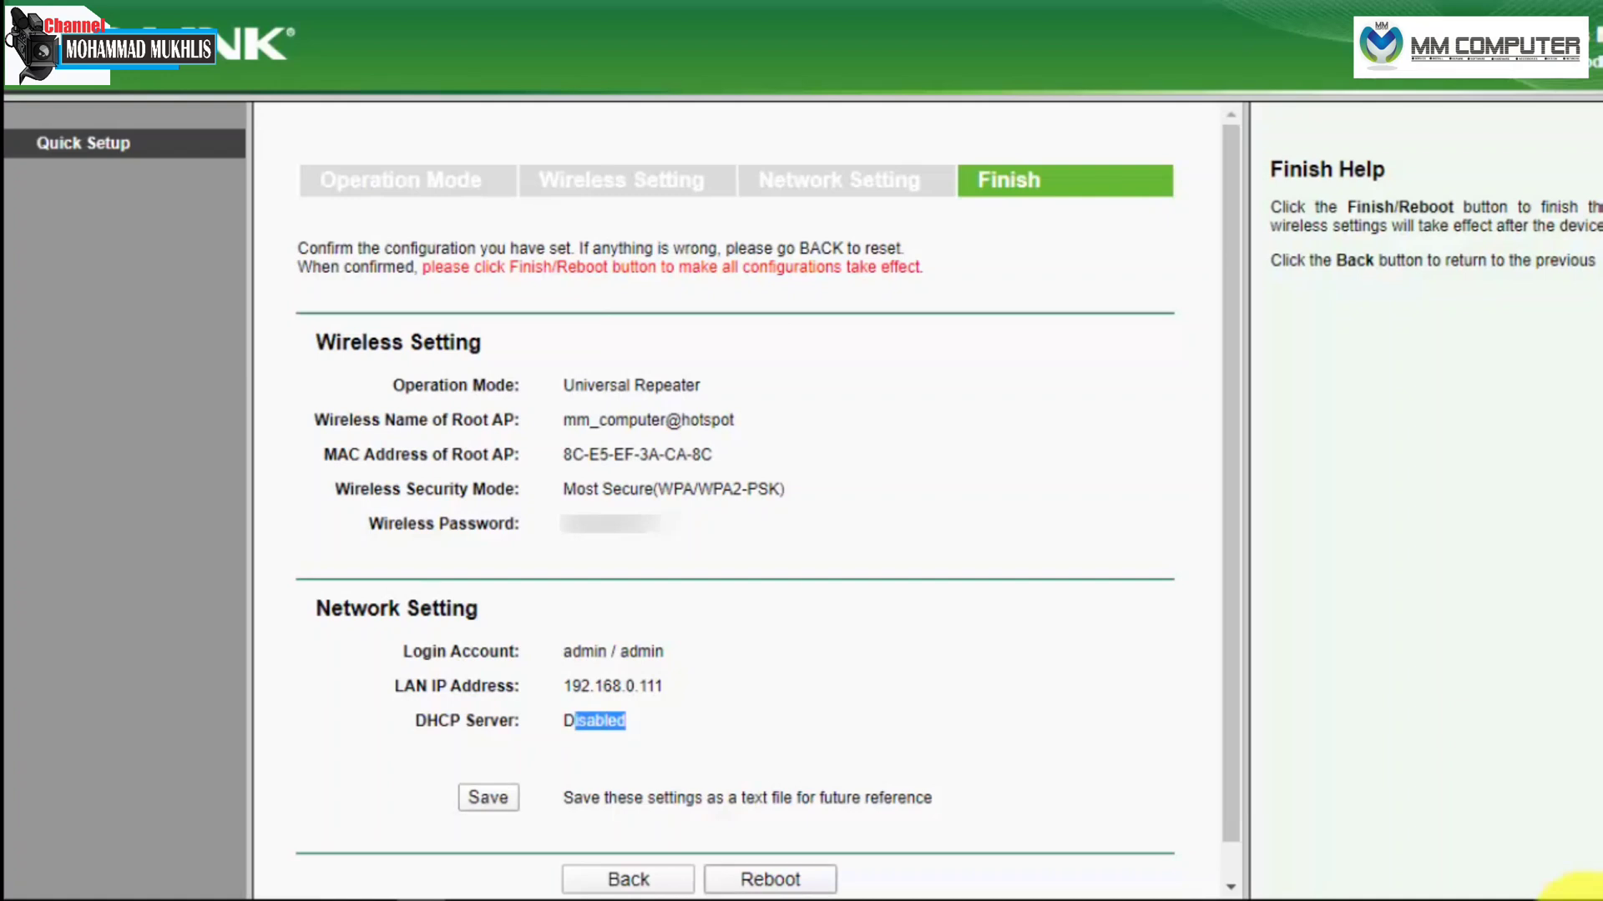
- Save the configuration summary as UserConfig.txt and request a device reboot
left_click(488, 798)
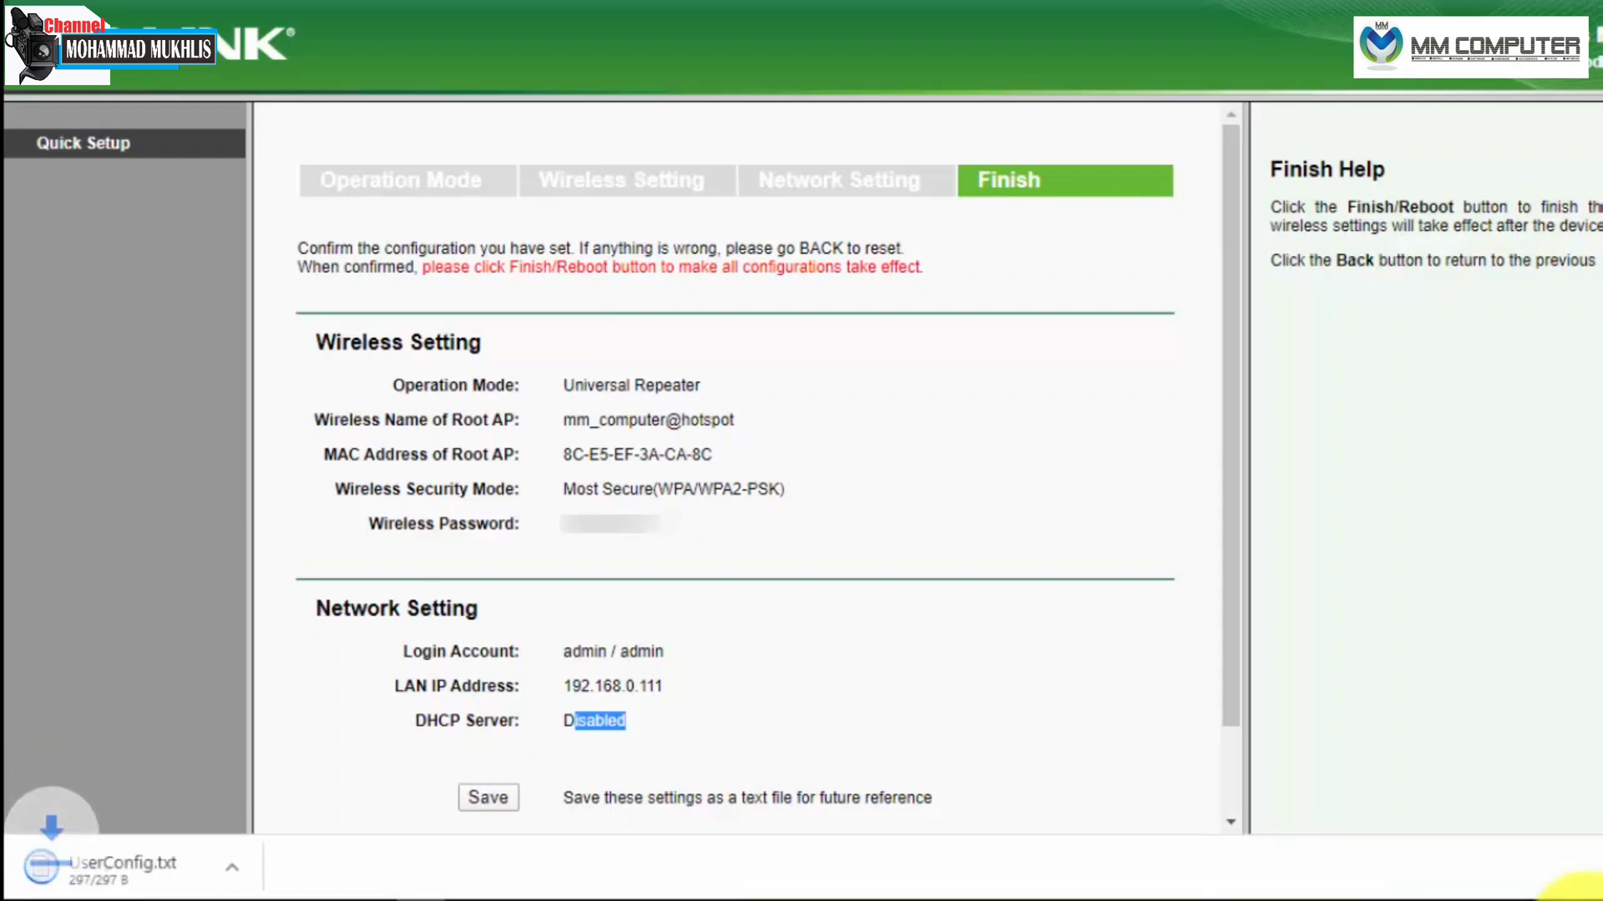
left_click(601, 722)
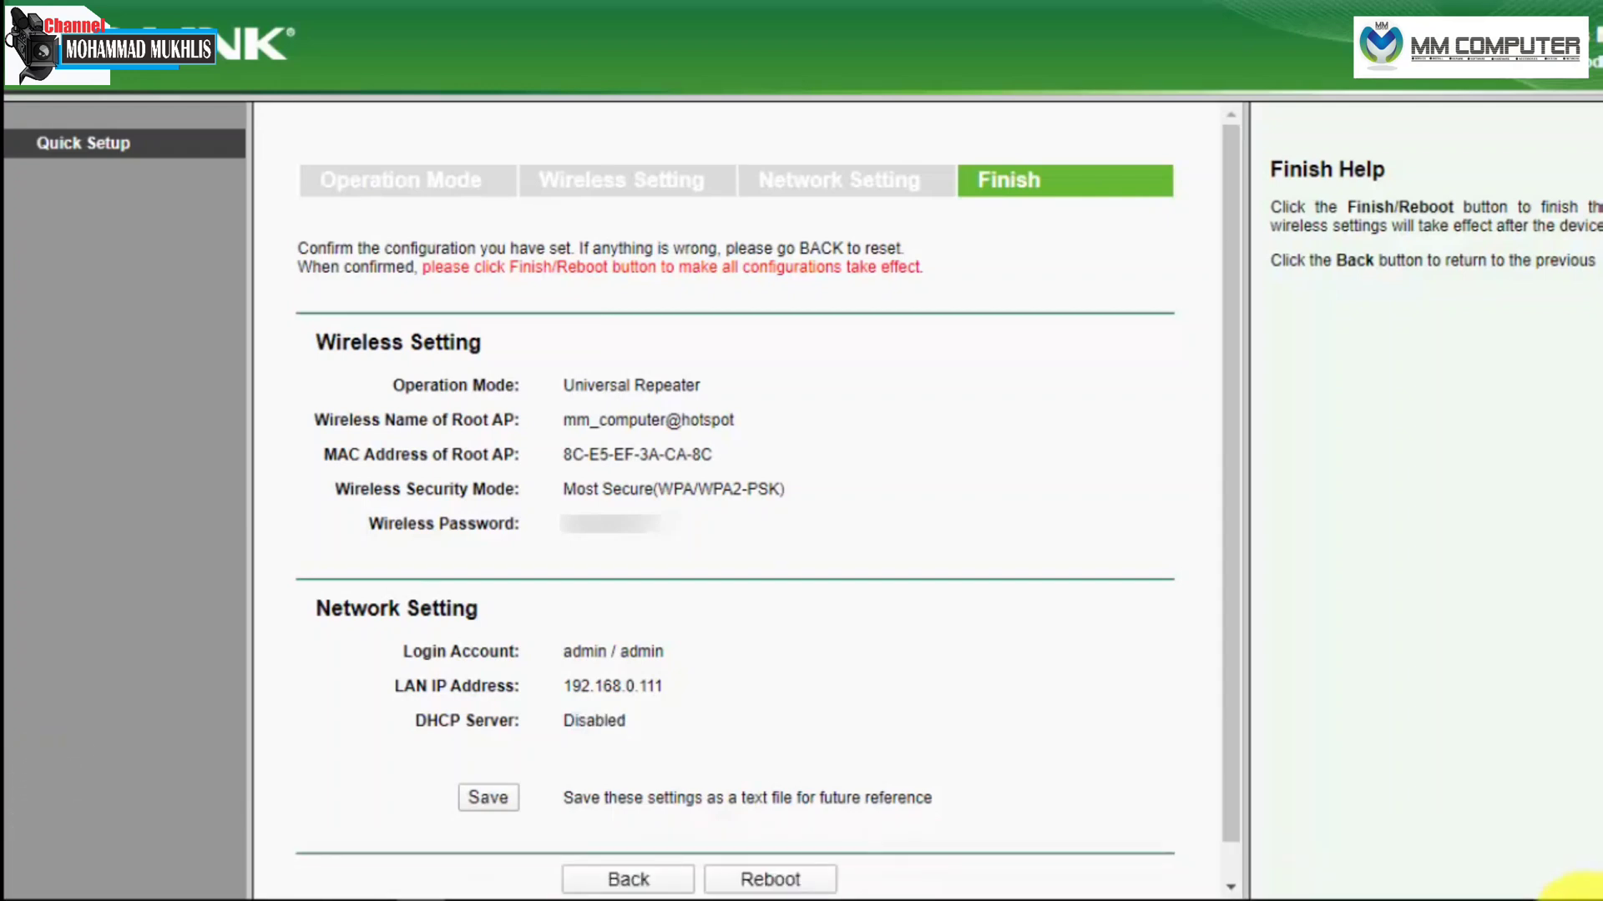
left_click(770, 879)
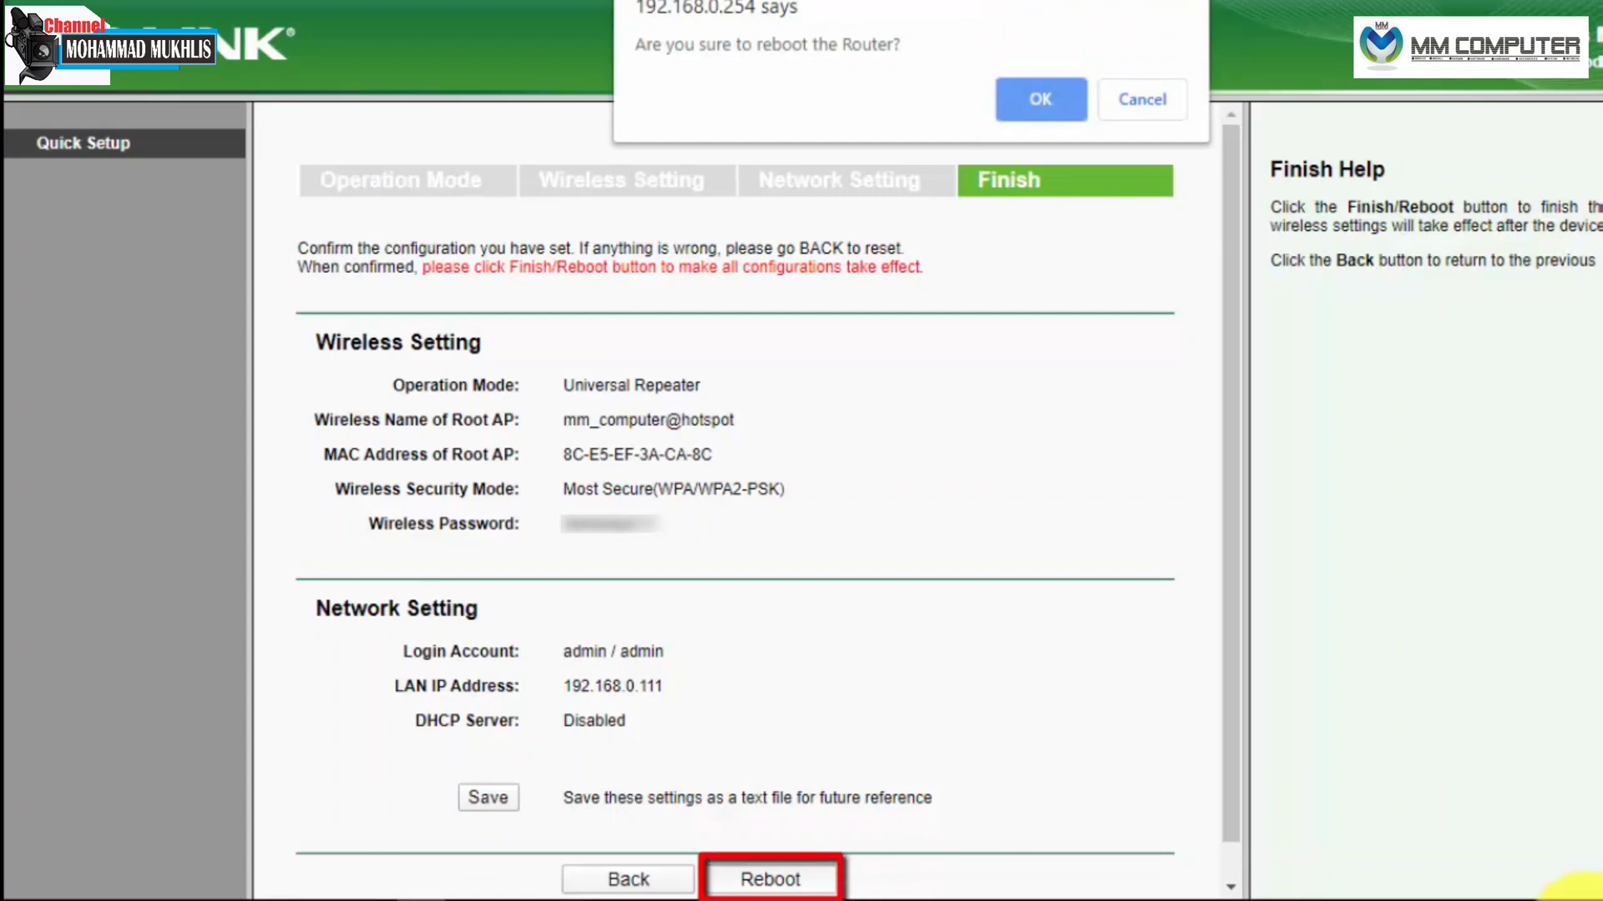
- Confirm the 'Are you sure to reboot the Router?' prompt so the repeater settings apply
key("Return")
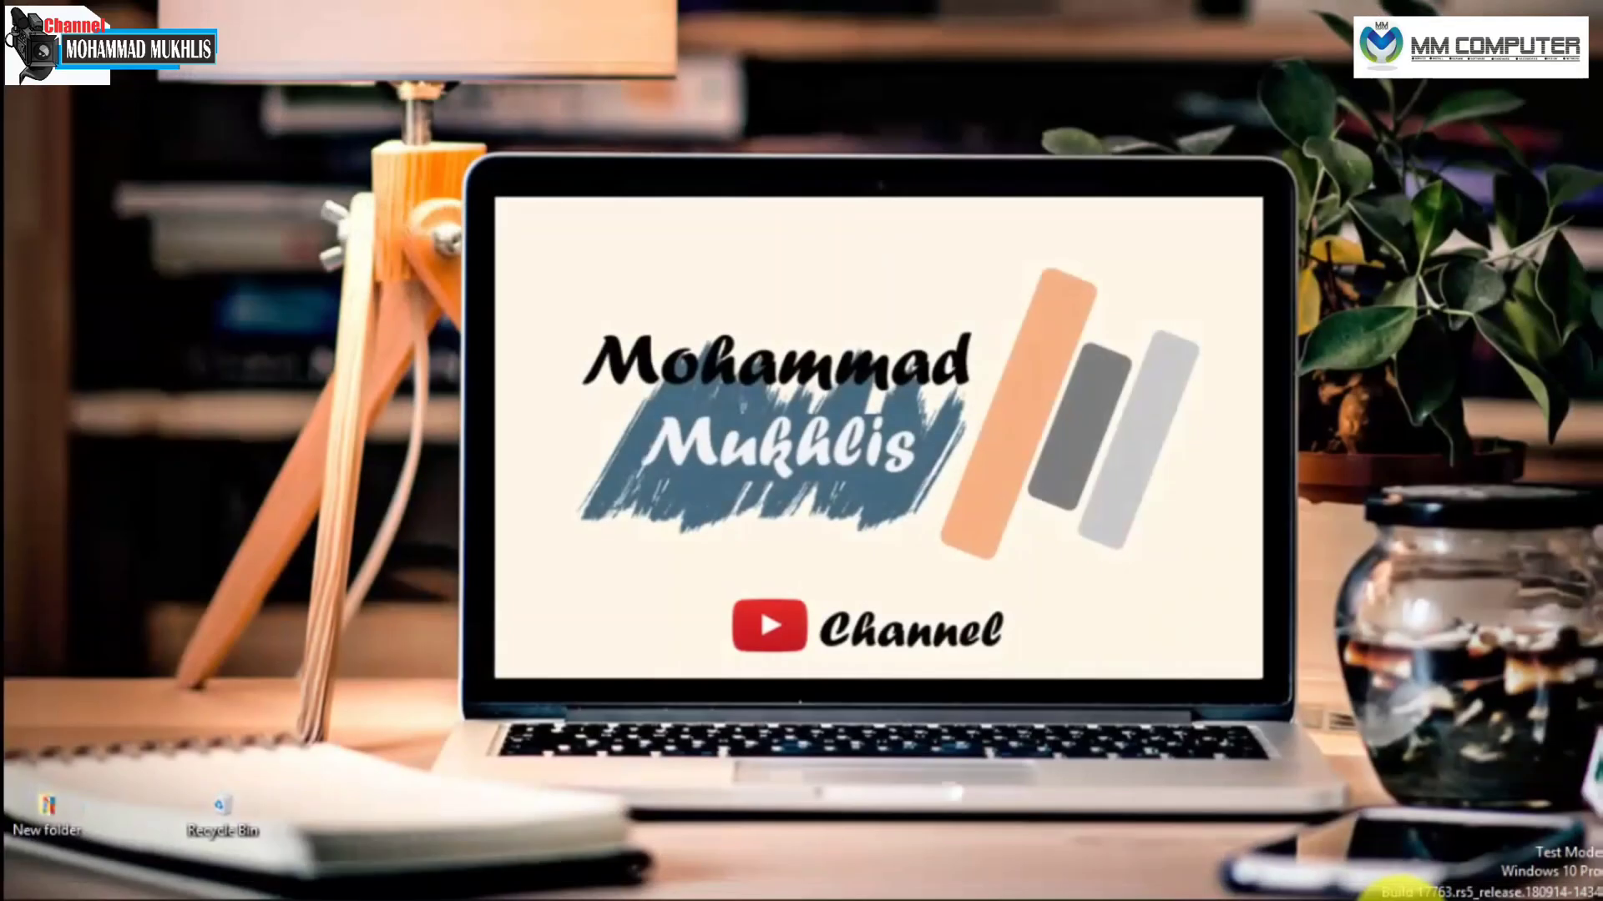
- Show the Wi-Fi network list with mm_computer@hotspot and TP-LINK_50B9D4 from the taskbar
mouse_move(1400, 900)
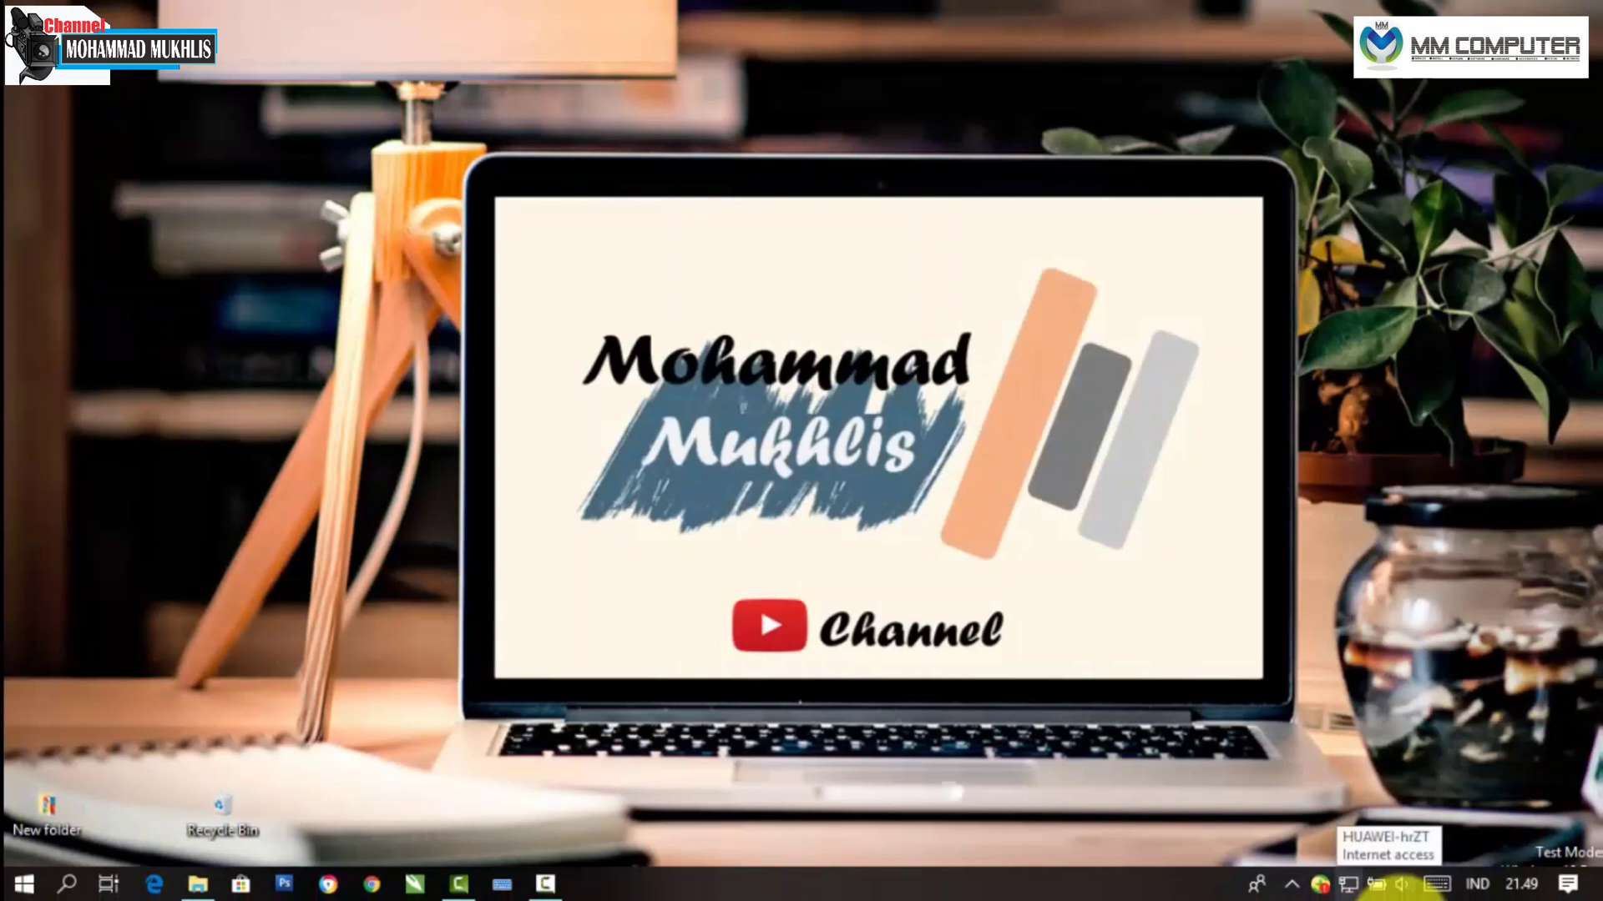
left_click(1403, 887)
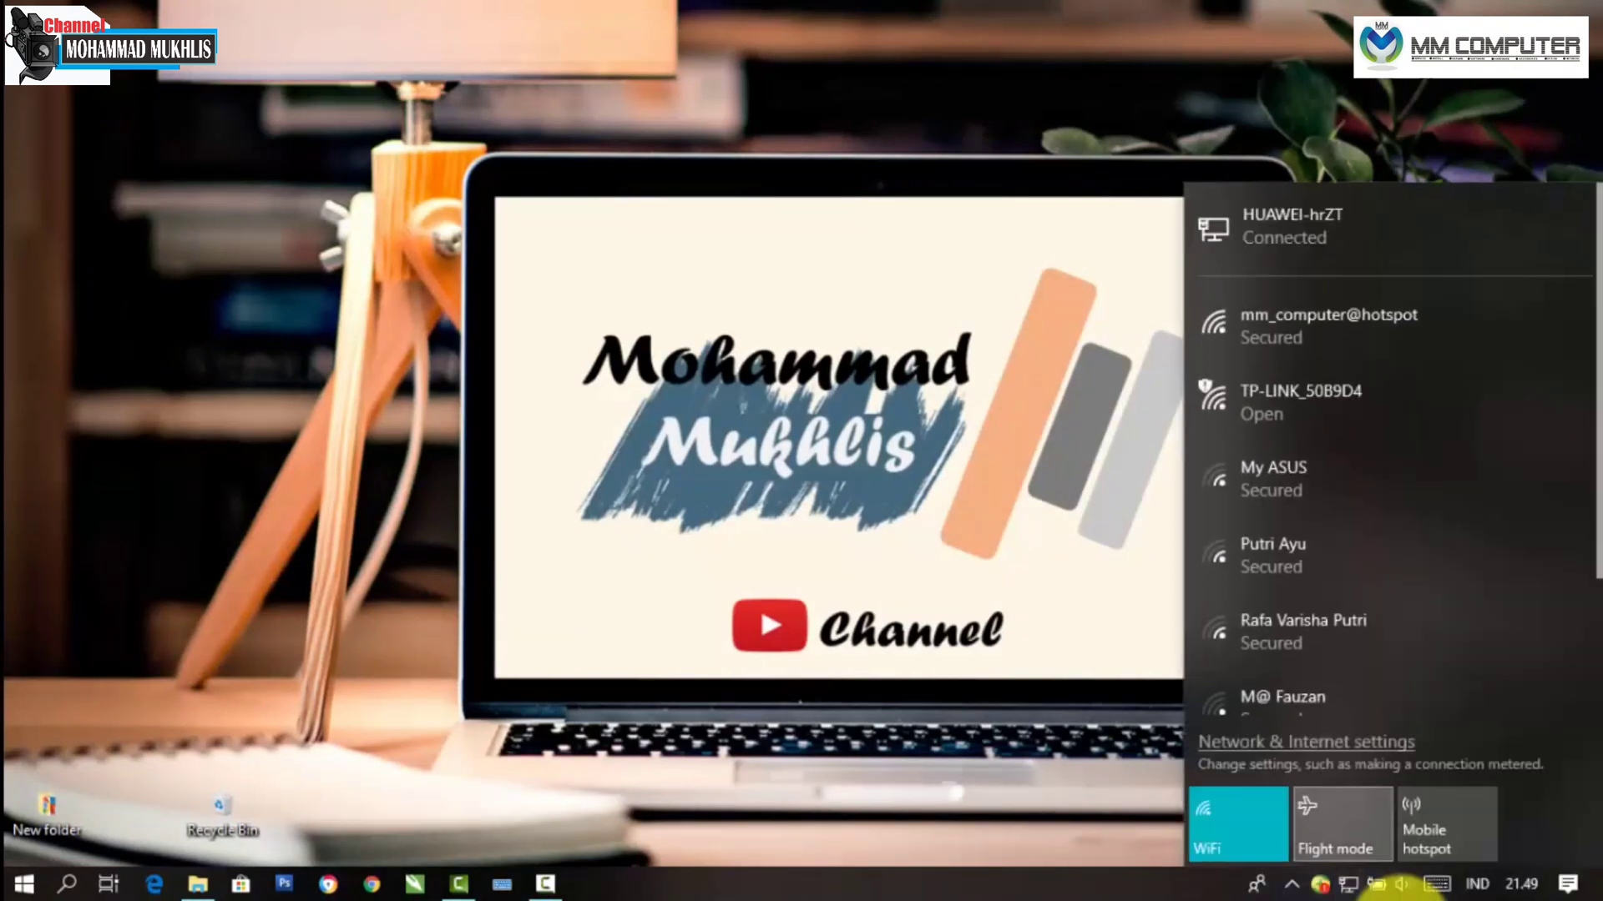